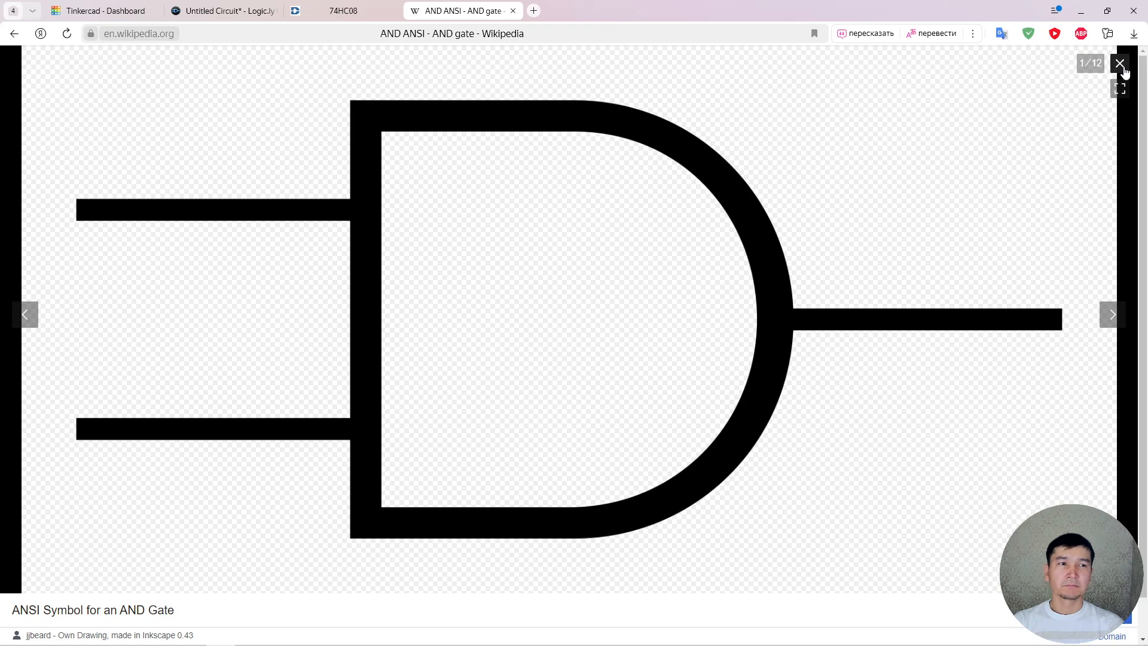
- Switch to Logic.ly, place an AND gate and a light bulb, and wire the gate's output to the bulb
click(229, 10)
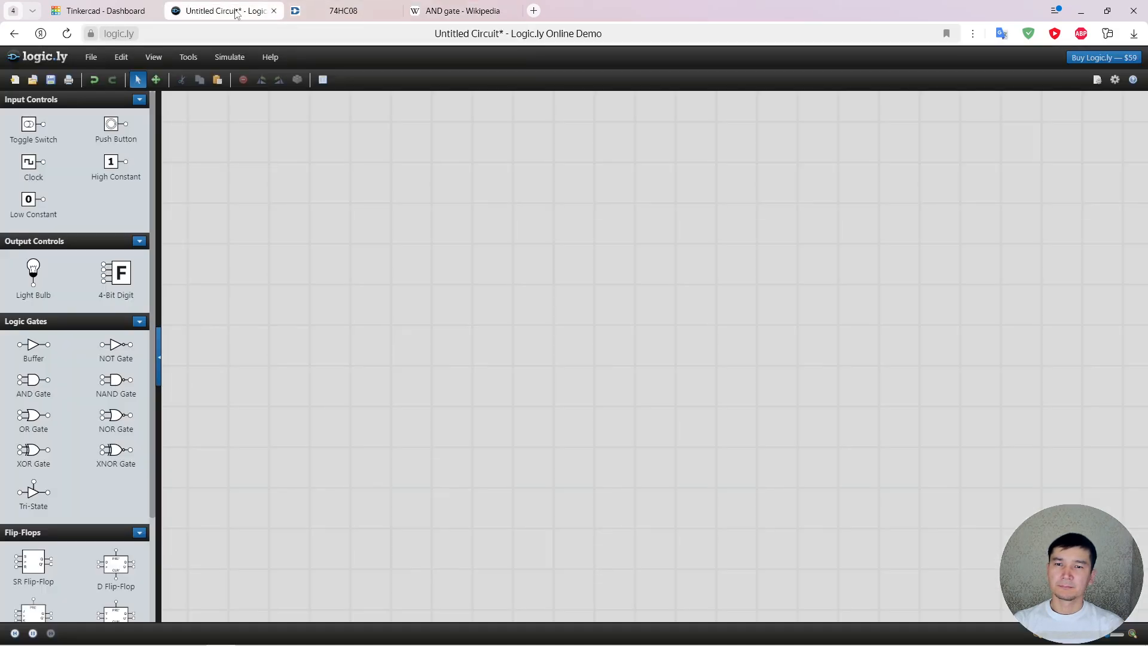
drag(36, 381, 524, 348)
drag(63, 278, 693, 227)
drag(603, 341, 694, 342)
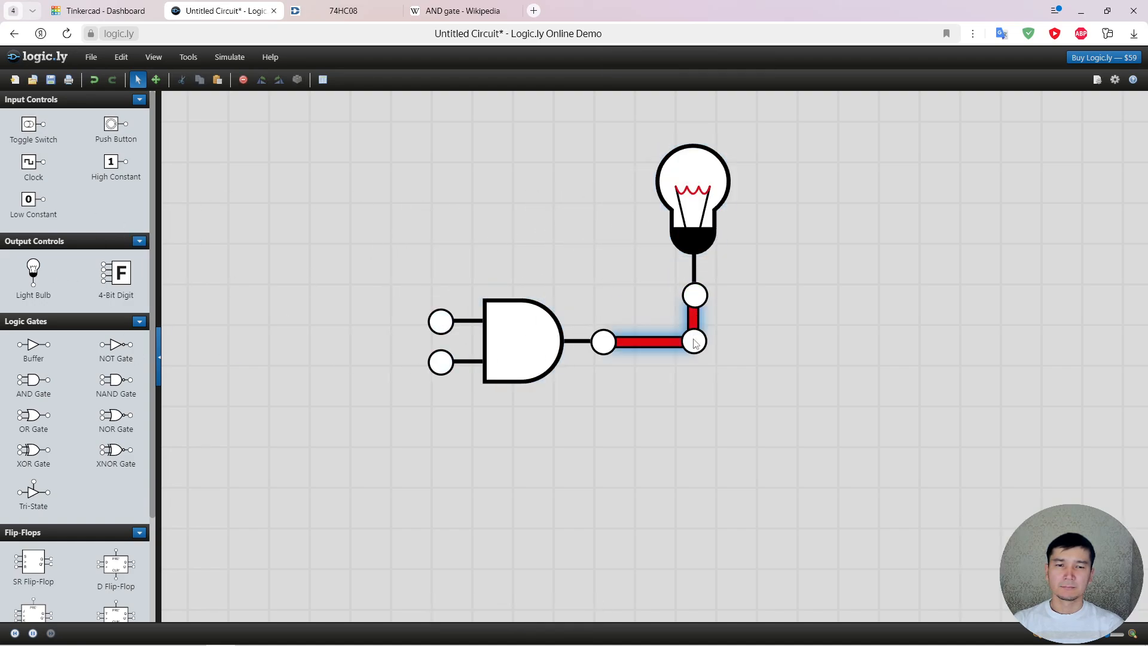
- Add two toggle switches beside the AND gate and wire one to each of its inputs
mouse_move(34, 137)
mouse_down()
mouse_move(340, 258)
mouse_move(325, 237)
mouse_move(325, 420)
mouse_move(311, 413)
mouse_move(441, 361)
mouse_move(451, 395)
mouse_up()
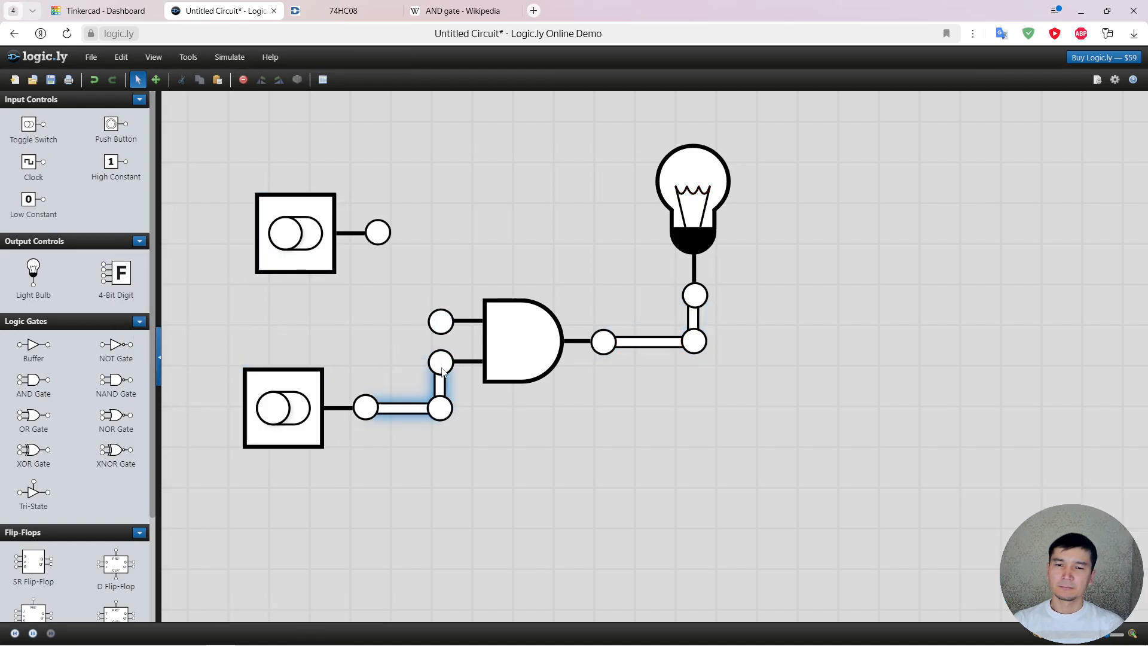
mouse_move(377, 236)
mouse_down()
mouse_move(441, 322)
mouse_move(437, 238)
mouse_up()
drag(289, 209, 261, 209)
drag(291, 380, 272, 380)
- Place a text label beside the upper toggle switch and set its text to A
scroll(73, 468, down, 3)
drag(34, 559, 189, 228)
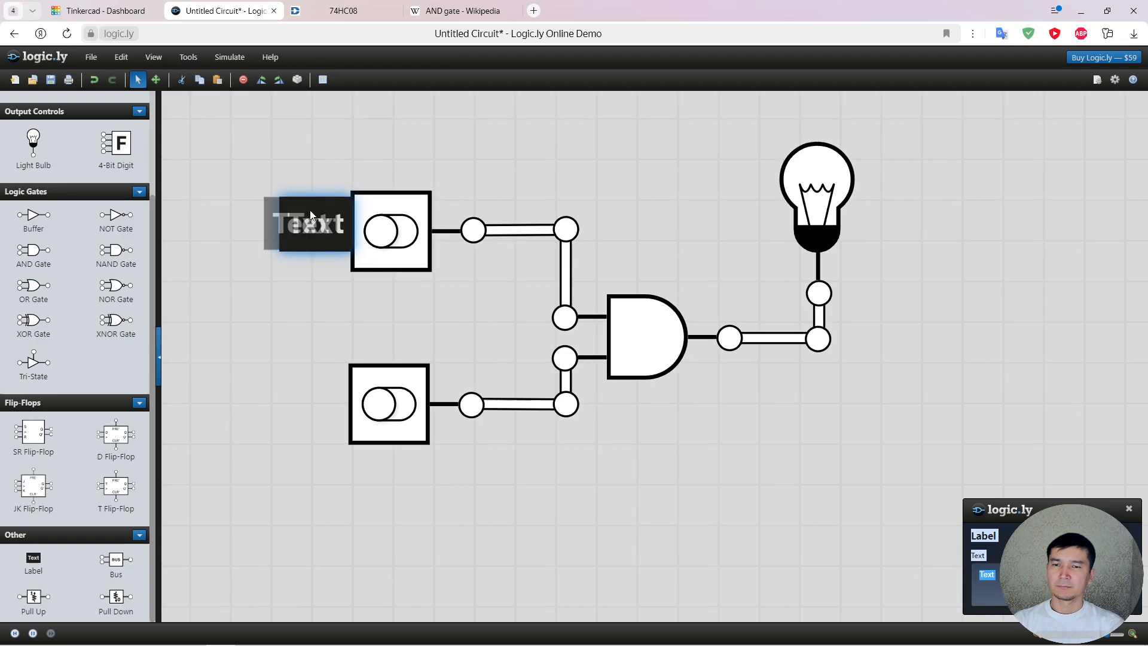
drag(309, 215, 309, 216)
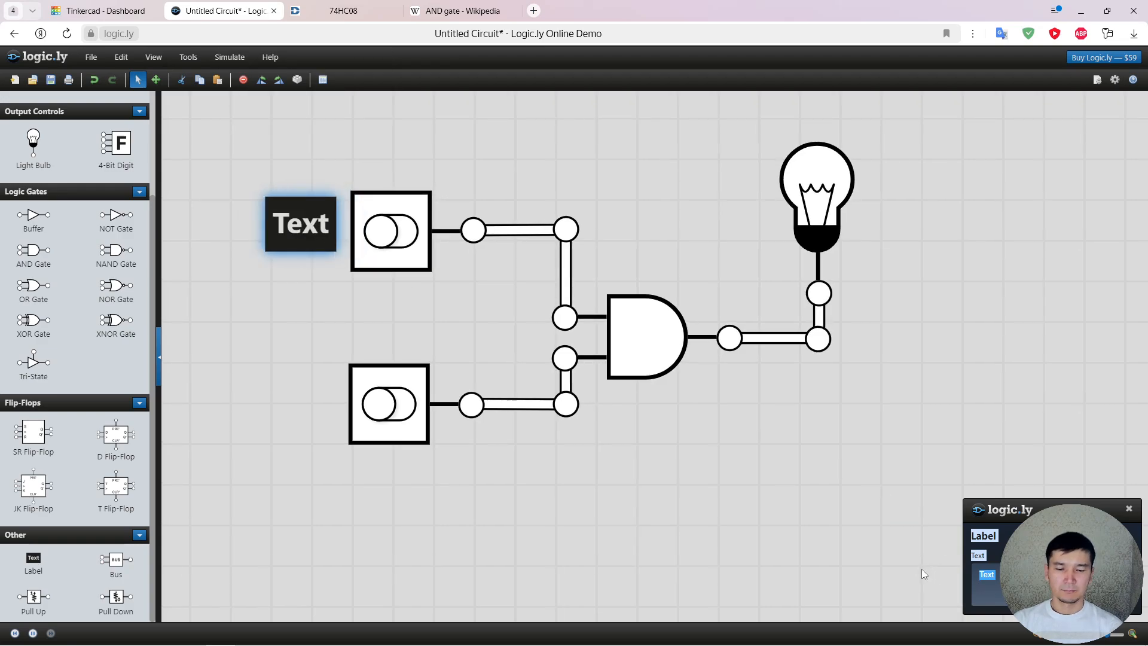
click(992, 577)
text(ф)
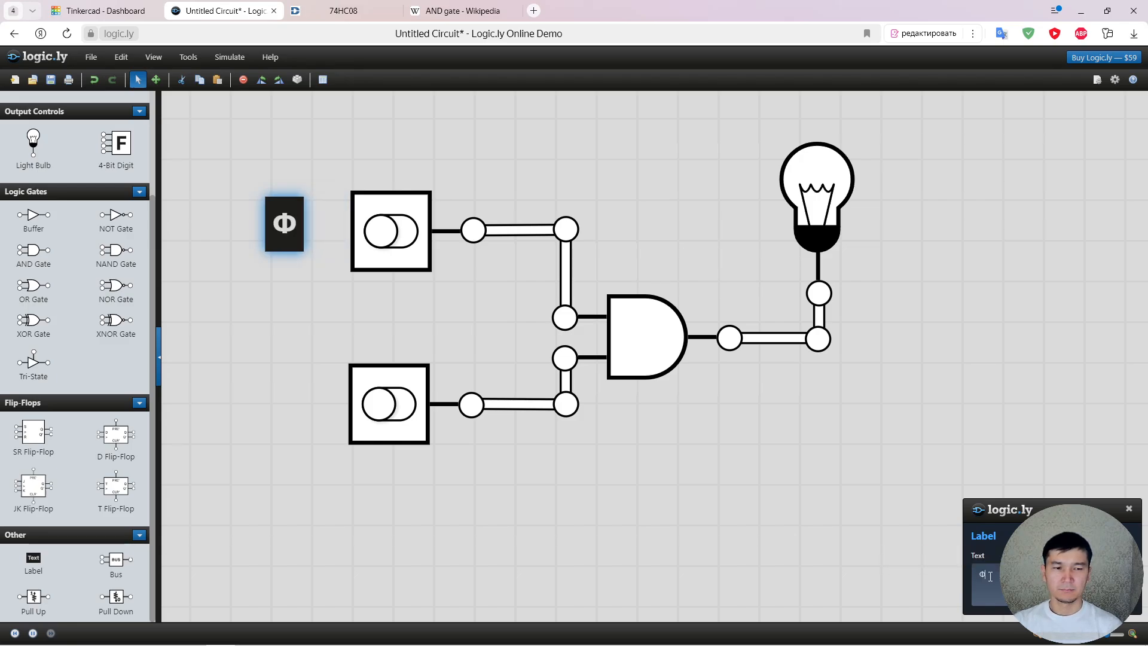
key(BackSpace)
text(A)
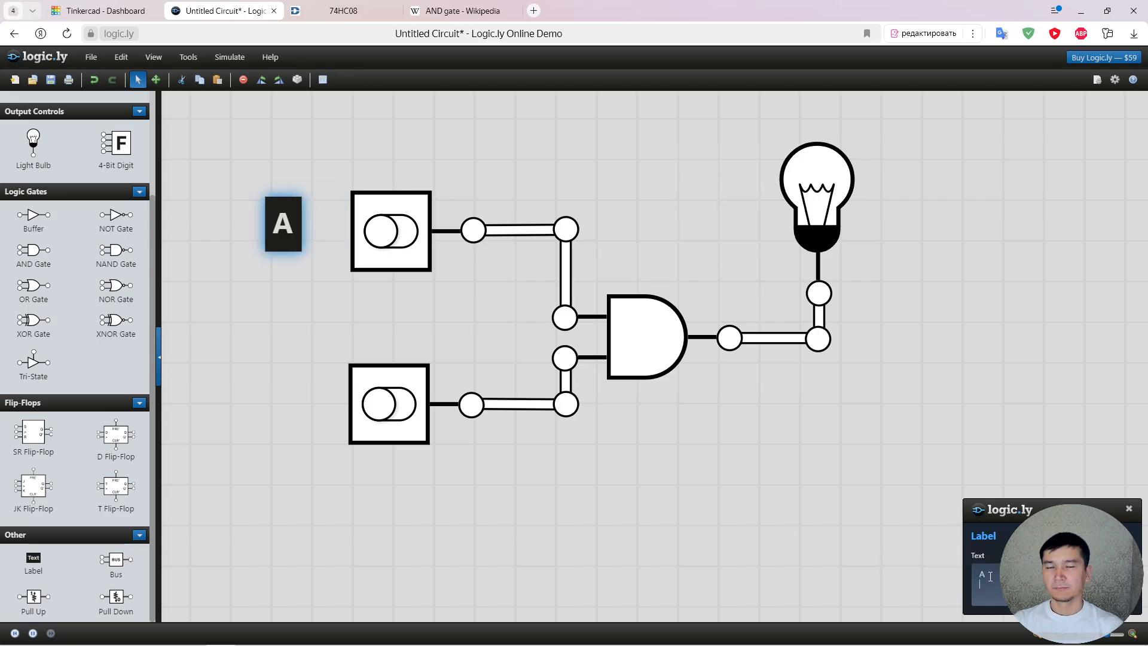
- Place a text label beside the lower toggle switch, set its text to B, and align it with the switch
click(289, 440)
drag(31, 574, 285, 396)
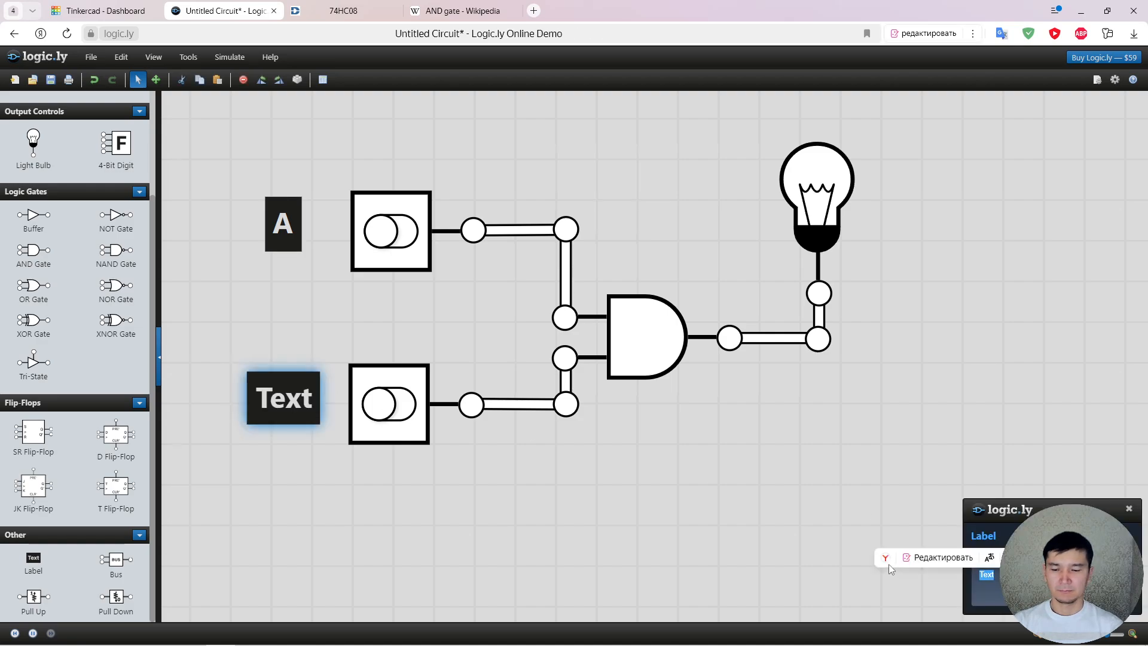
text(B)
click(892, 564)
drag(275, 399, 299, 397)
click(365, 297)
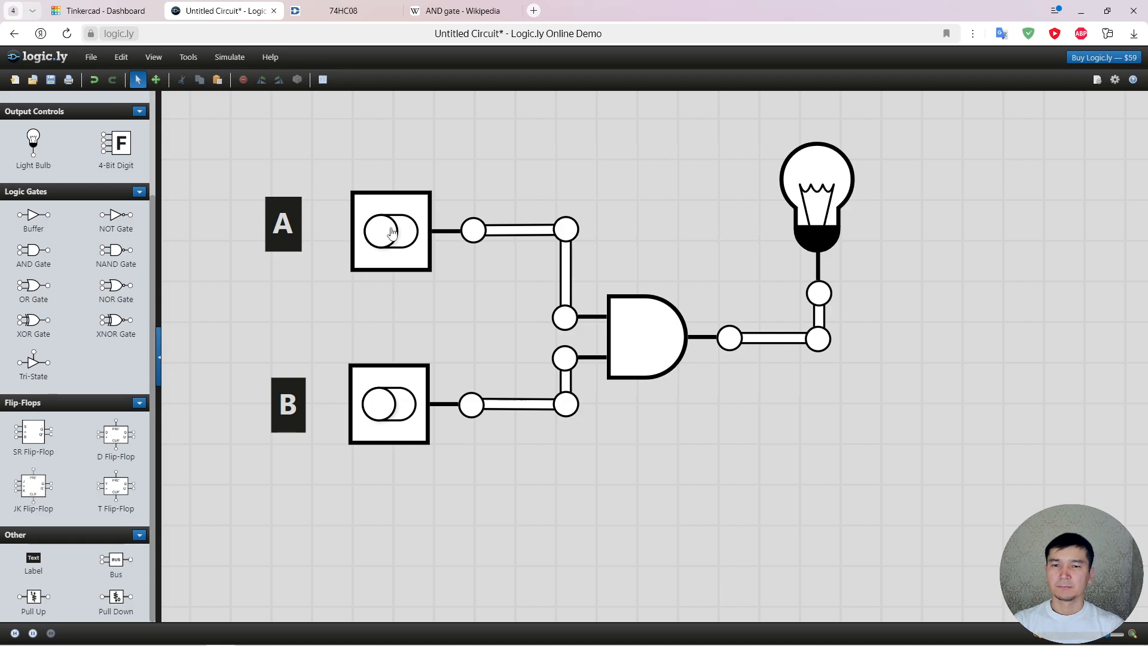
- Test the AND gate with only switch B on, only switch A on, and both switches on
click(389, 414)
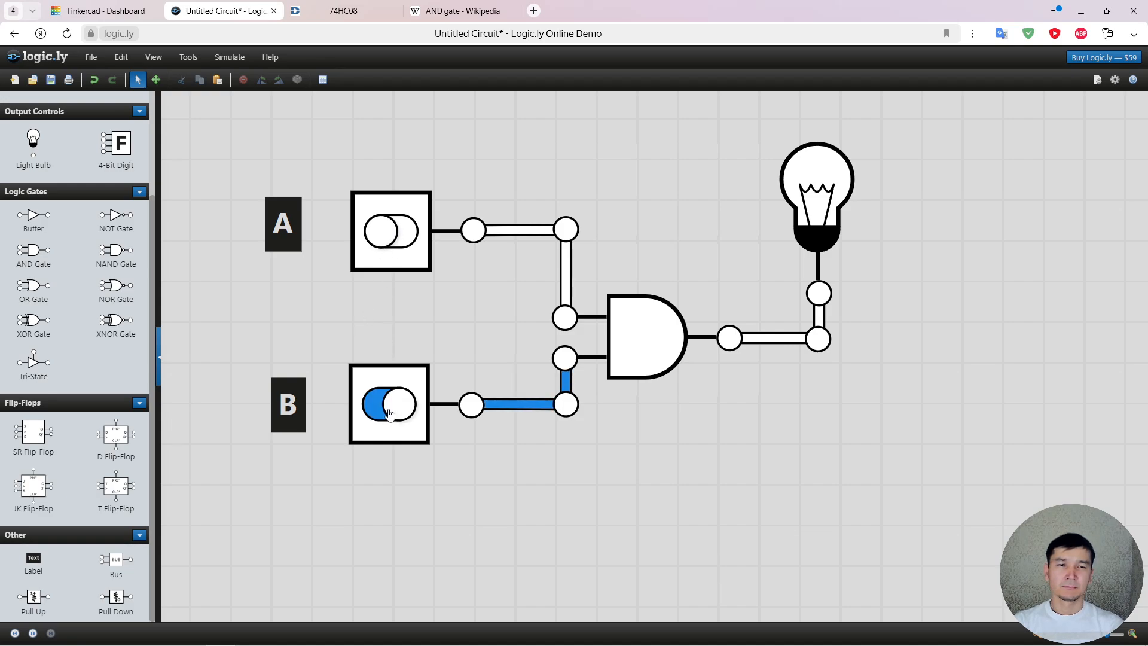
click(390, 414)
click(388, 246)
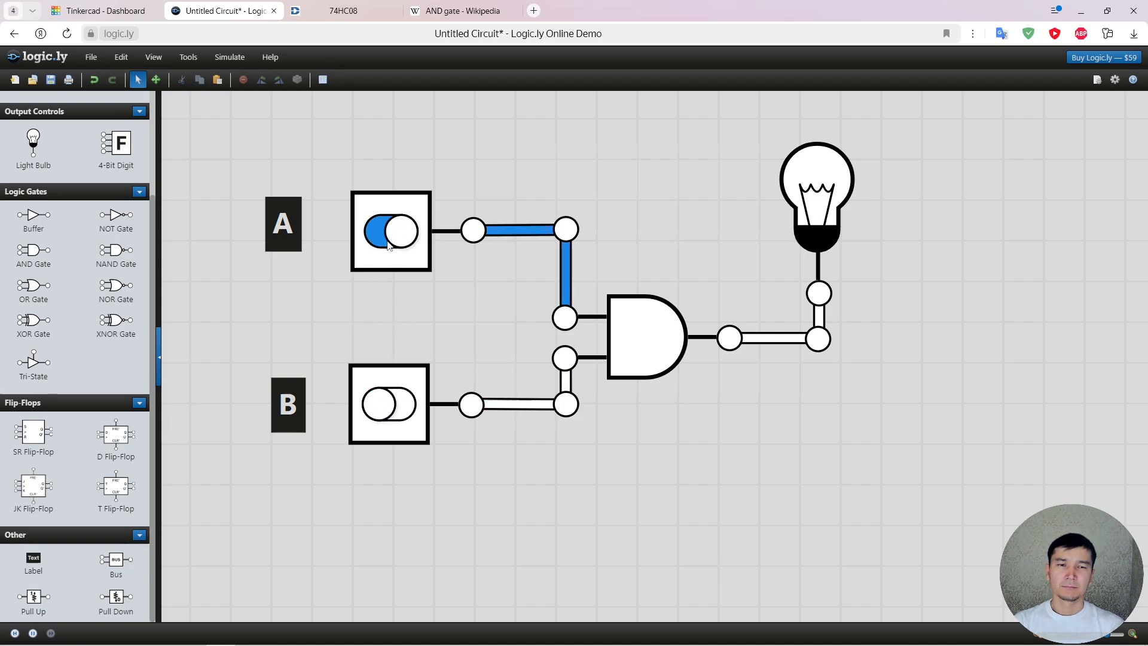
click(388, 246)
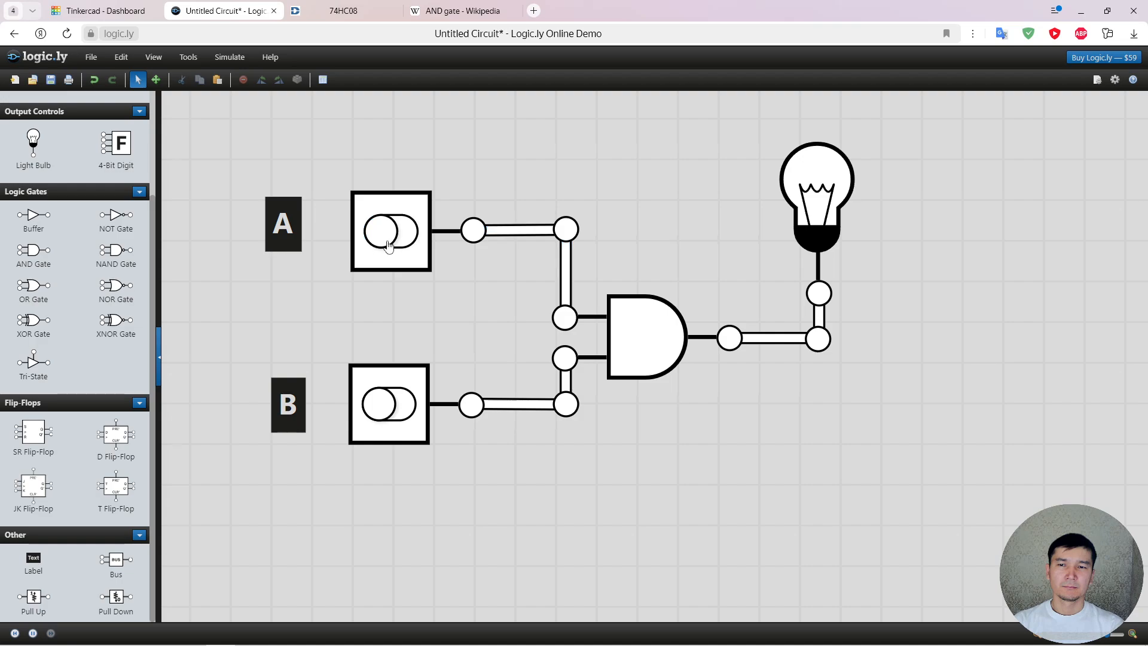
click(385, 407)
click(392, 235)
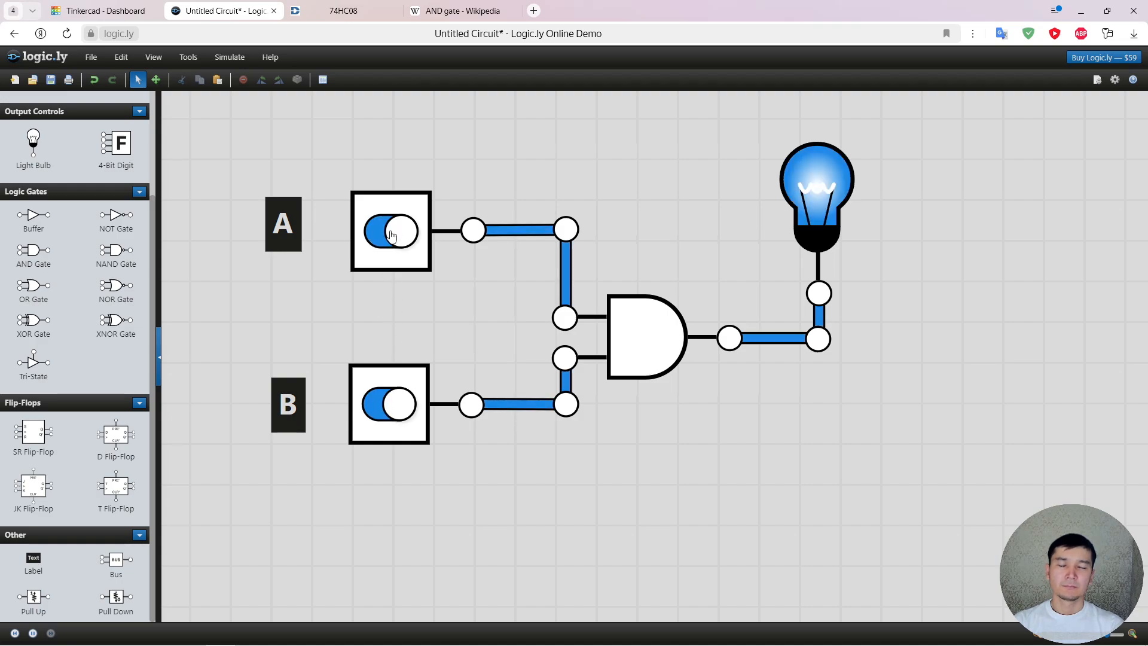
- Check the bulb's response by turning switch A off and on twice and switch B off and on twice
click(392, 234)
click(391, 234)
click(392, 235)
click(392, 234)
click(394, 409)
click(393, 409)
click(394, 409)
click(394, 410)
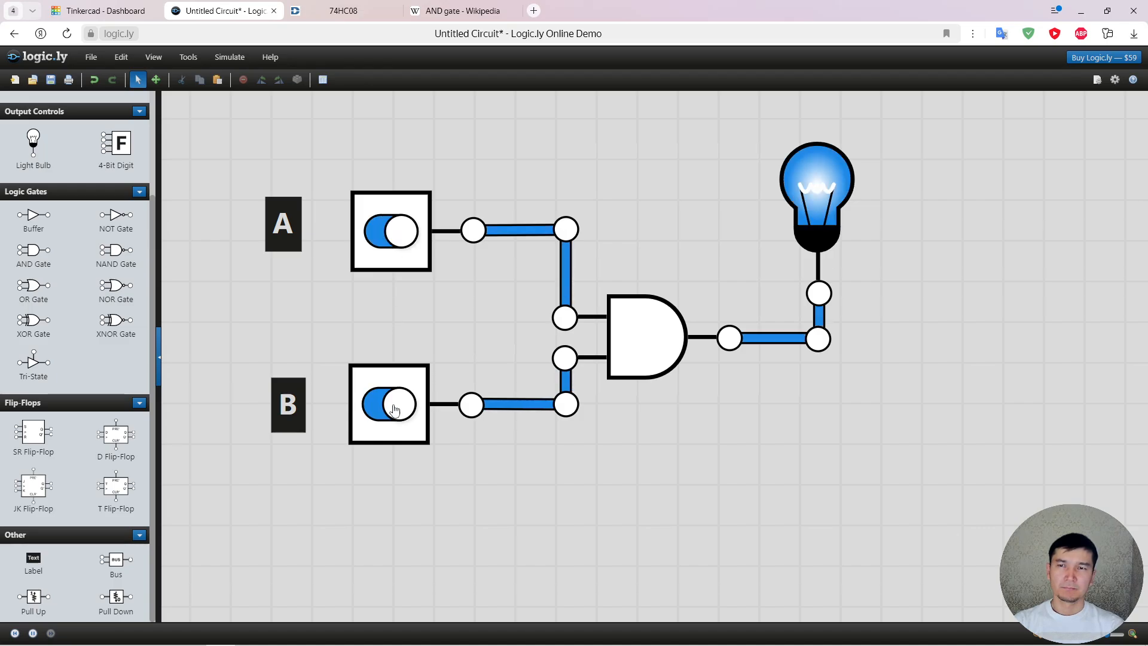
- Open the 74HC08 datasheet and read its description of the gates, outputs and power supply range
click(343, 11)
drag(940, 181, 1019, 185)
scroll(1018, 185, down, 2)
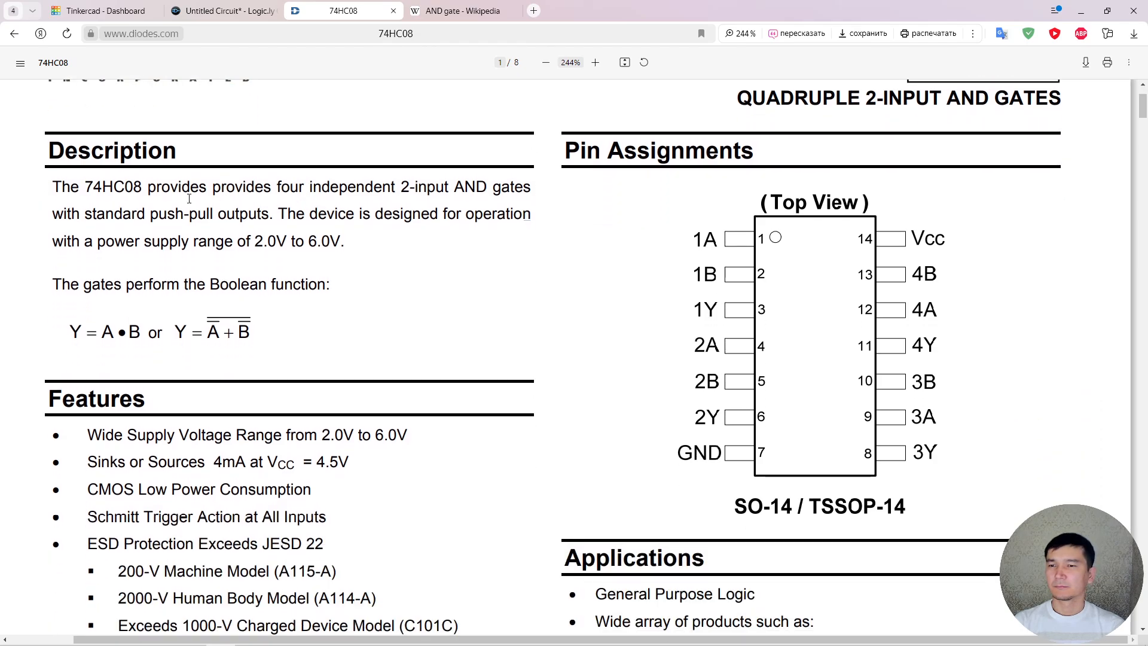
drag(53, 188, 278, 190)
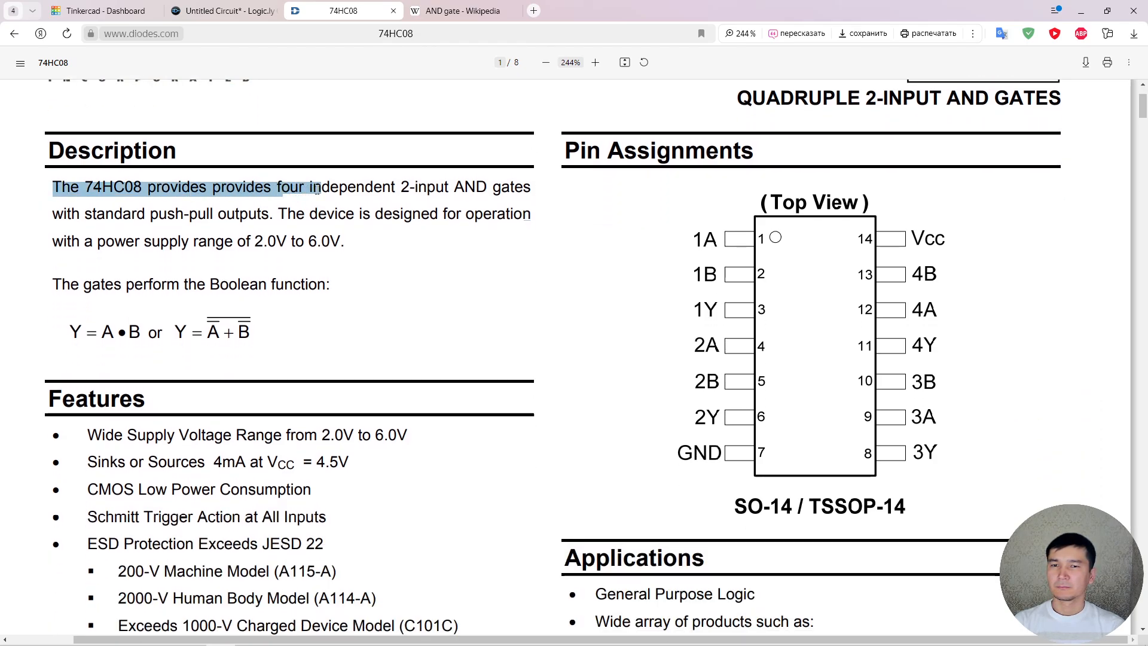
drag(401, 188, 500, 188)
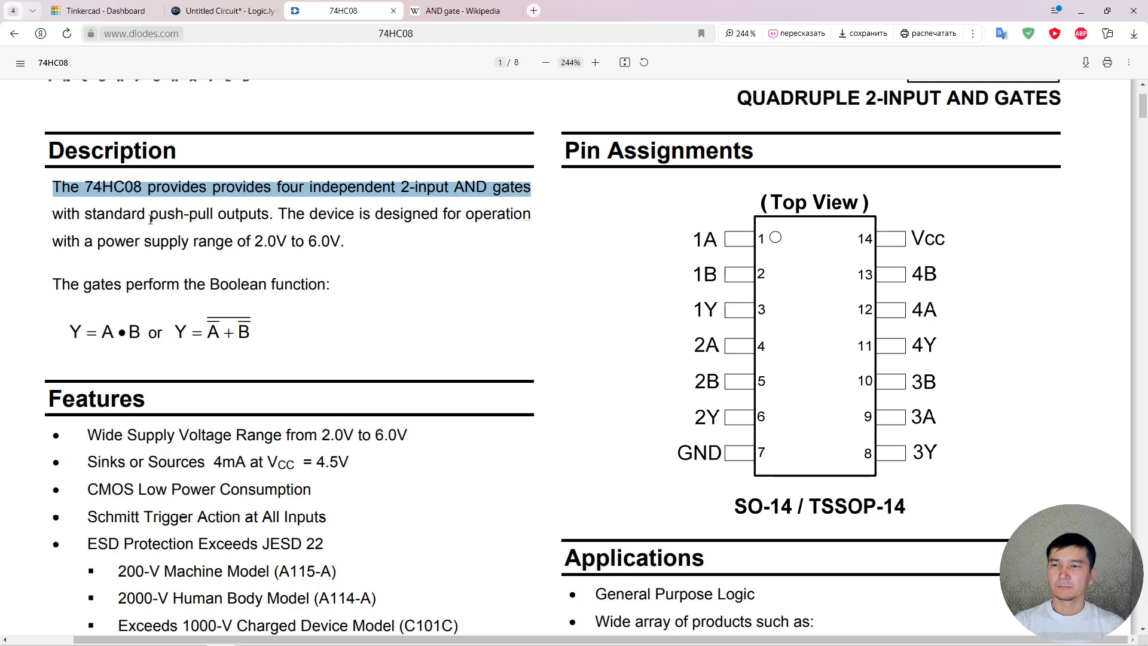
drag(54, 216, 479, 216)
click(292, 216)
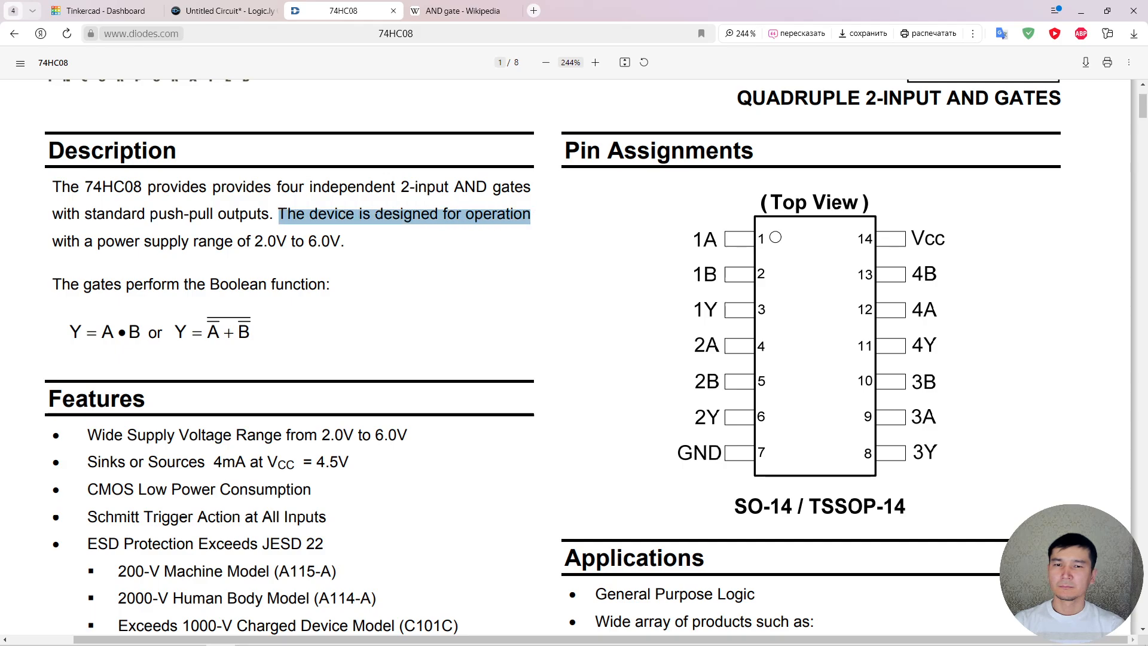
drag(62, 240, 313, 239)
click(260, 243)
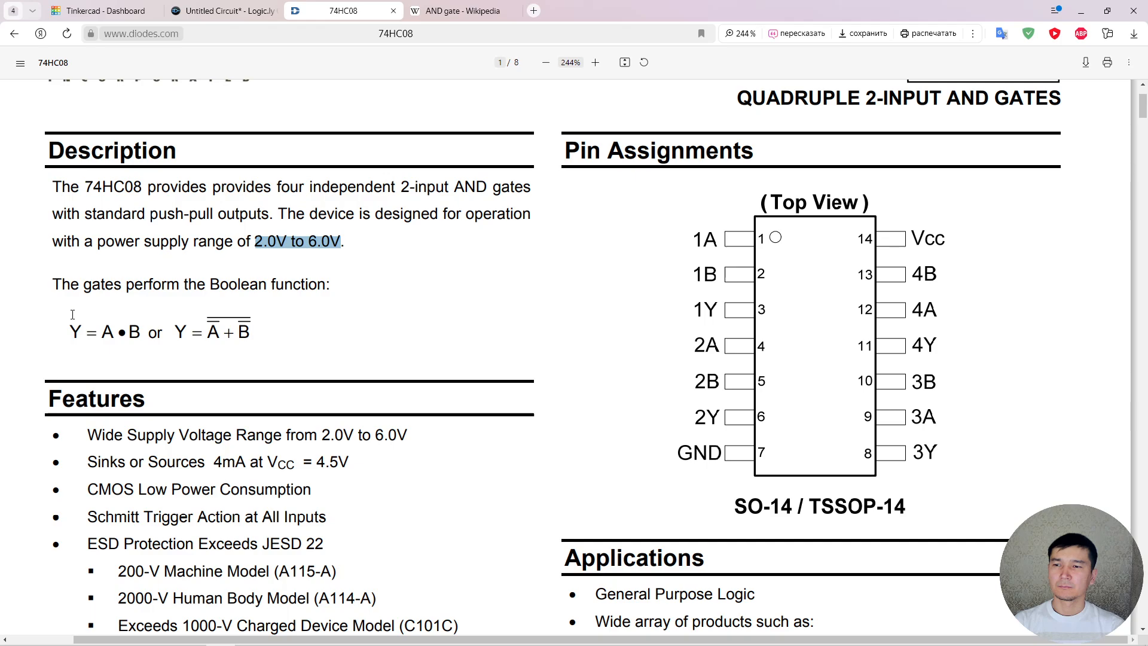
- Examine the 74HC08 datasheet's Boolean function, pin assignments and applications
scroll(73, 313, down, 2)
drag(69, 213, 118, 215)
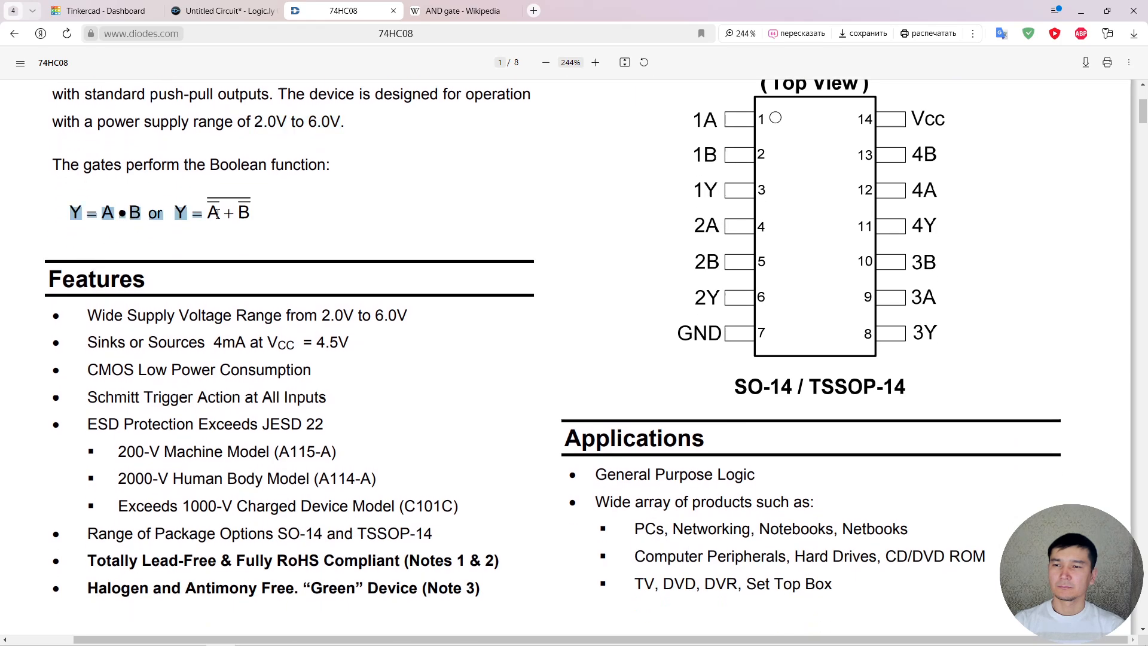
click(428, 223)
scroll(769, 206, up, 4)
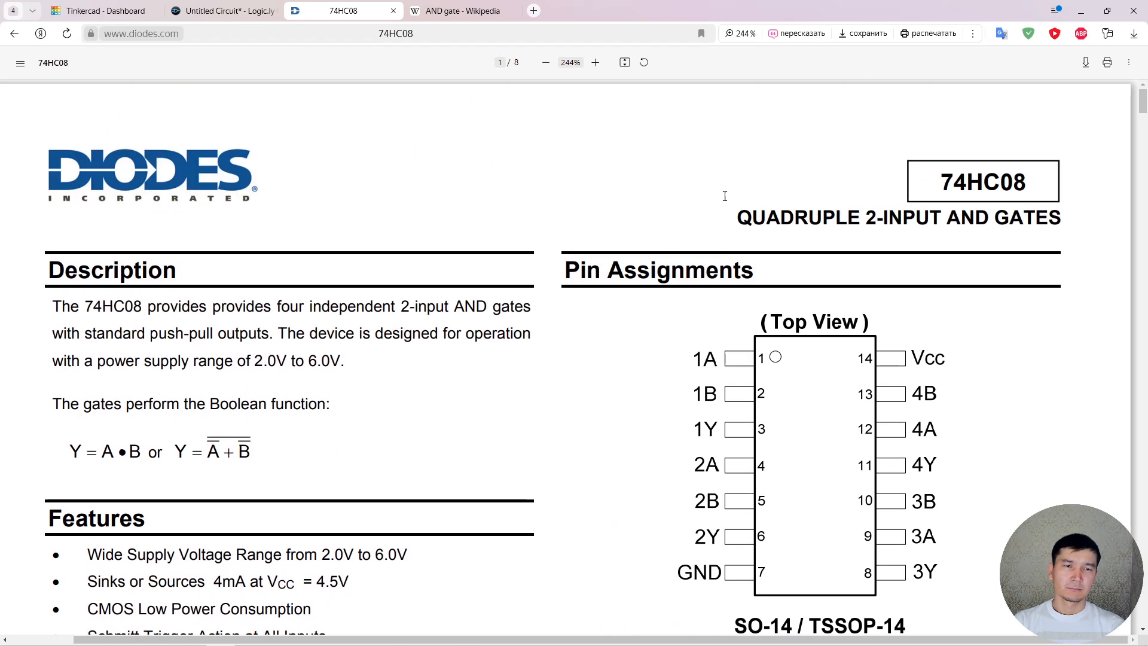
scroll(833, 303, down, 2)
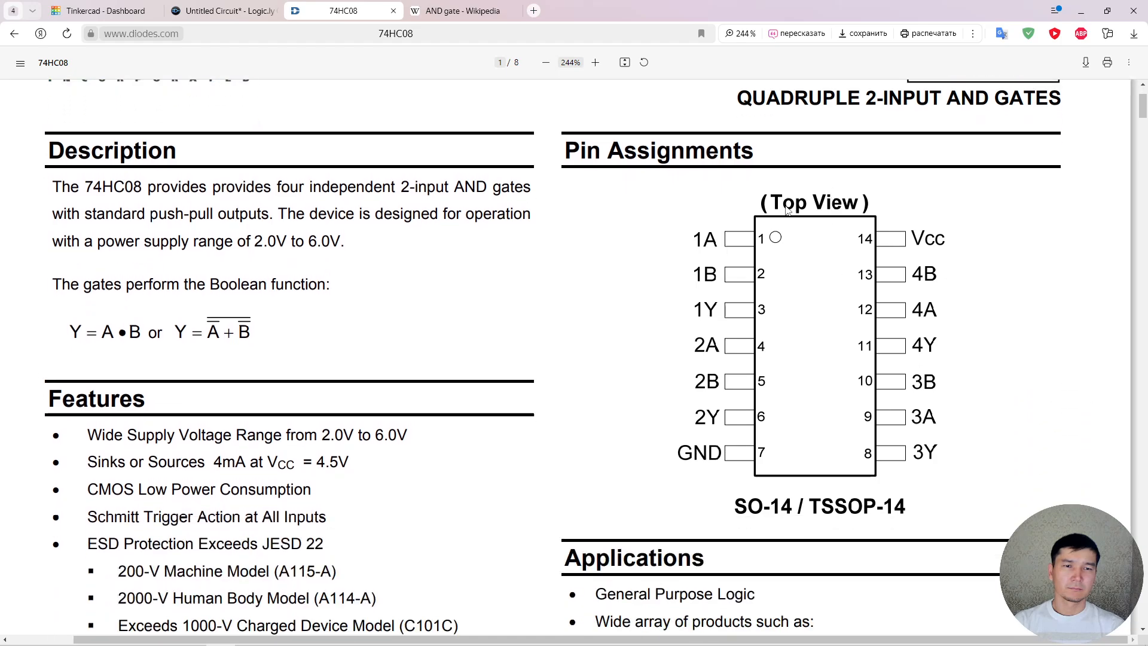
scroll(839, 338, down, 7)
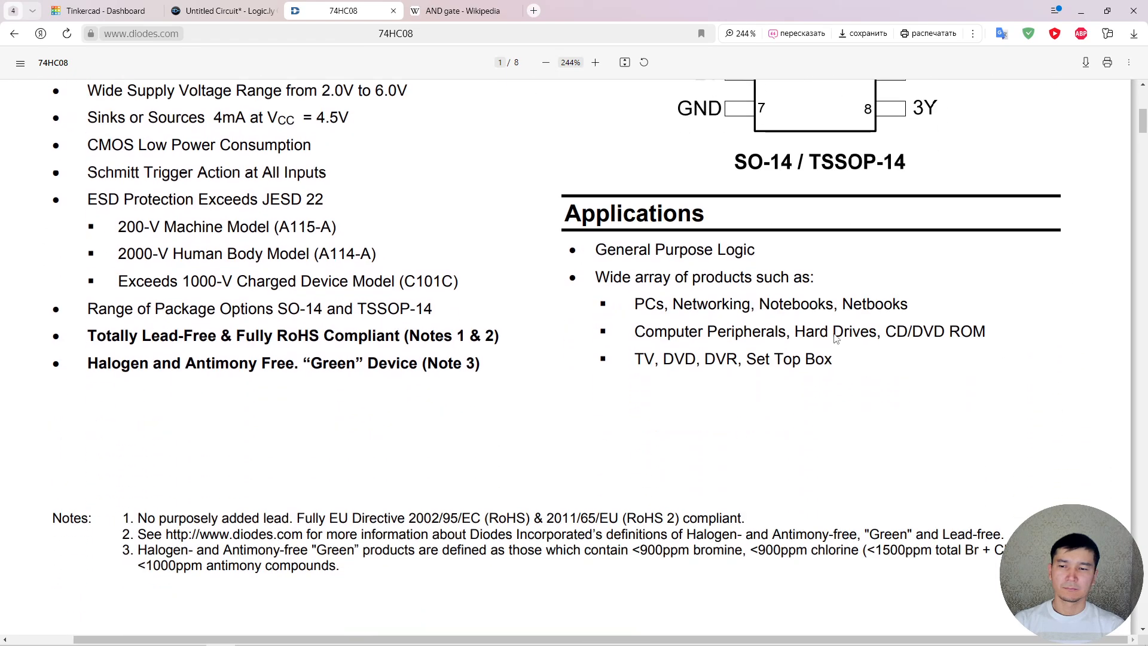
- Switch to Tinkercad, open a new circuit design, and add an LED with its color set to Green
click(99, 10)
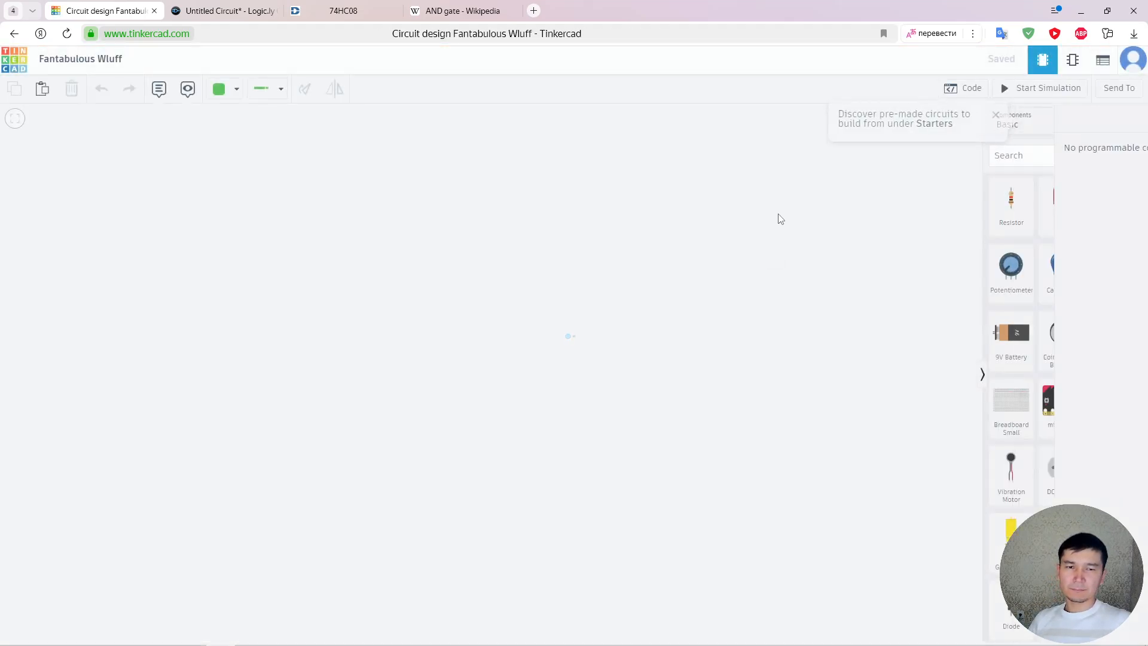
drag(1052, 209, 580, 214)
scroll(580, 214, up, 2)
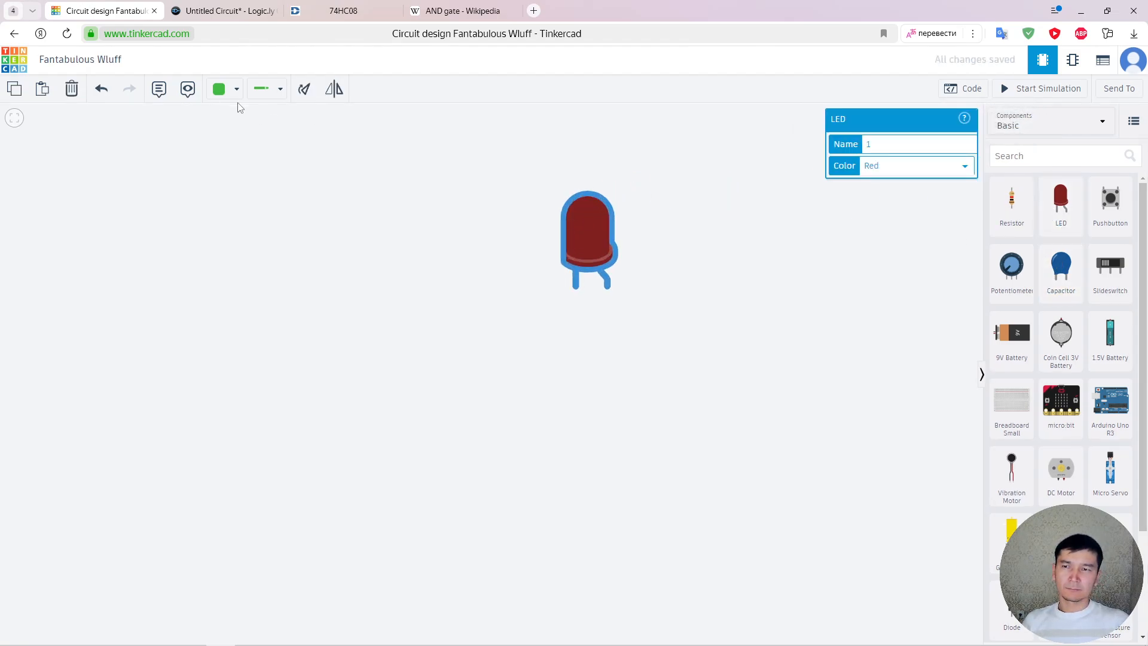
click(923, 160)
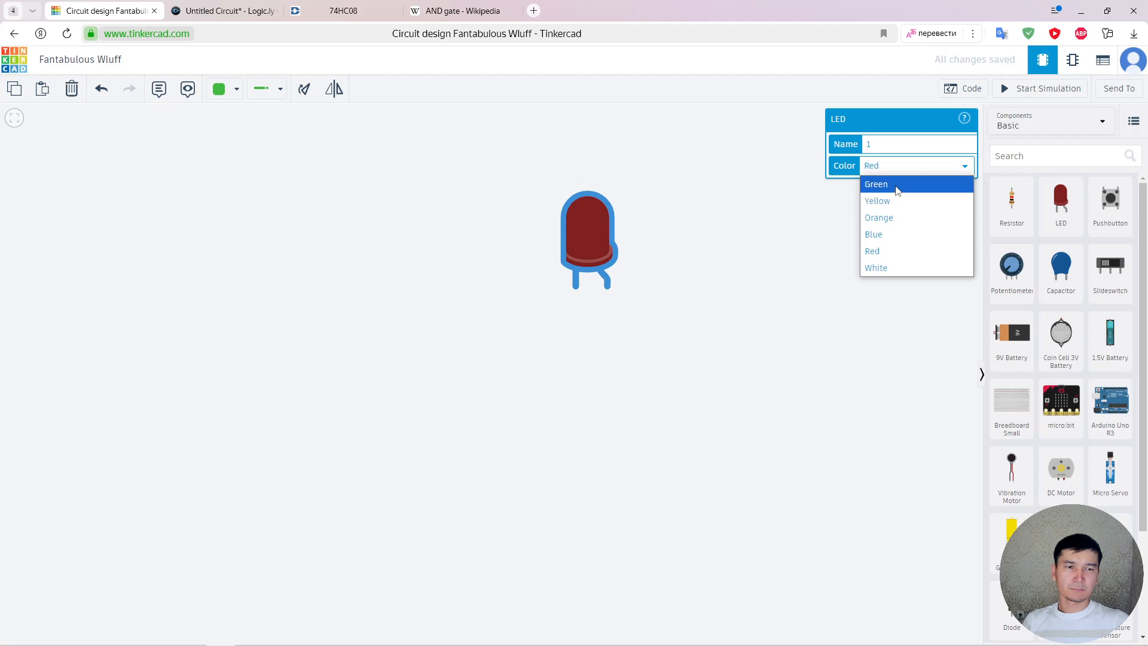
click(896, 182)
- Attach a resistor below the LED's bent leg and set its resistance to 100 Ω
drag(1011, 200, 609, 353)
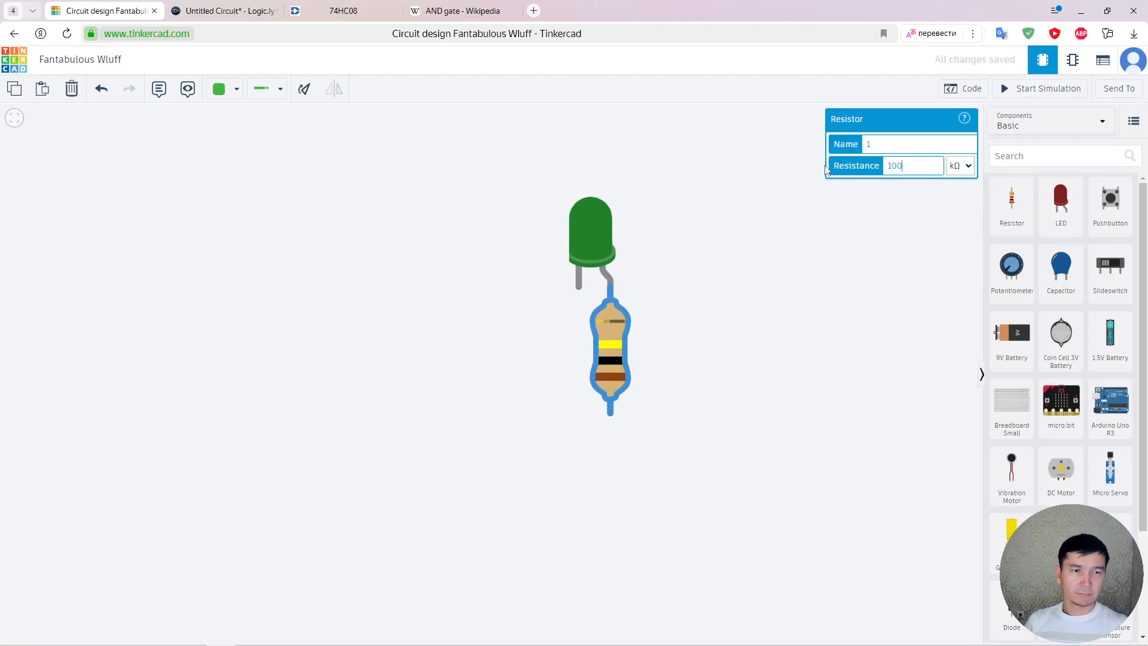
click(962, 163)
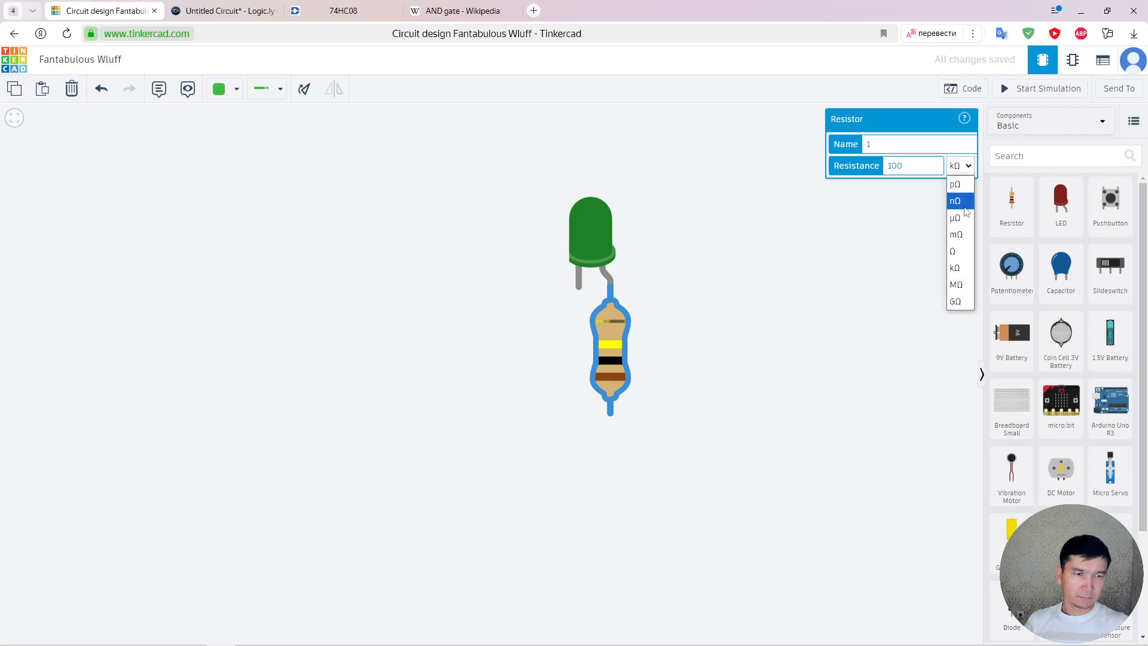
click(961, 256)
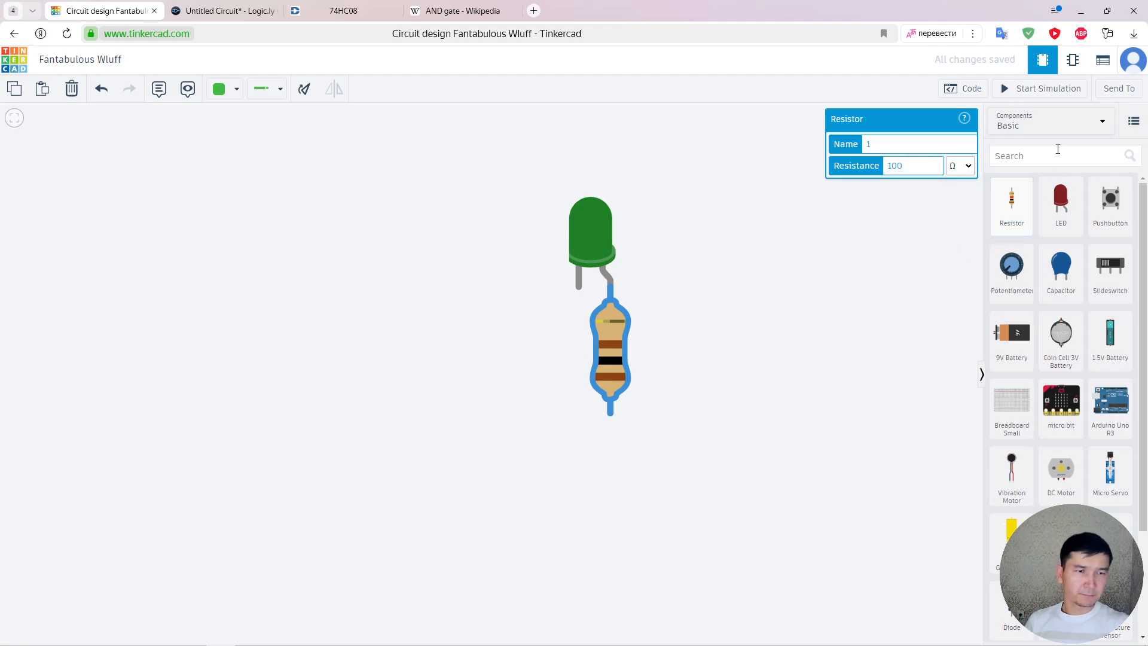
click(945, 271)
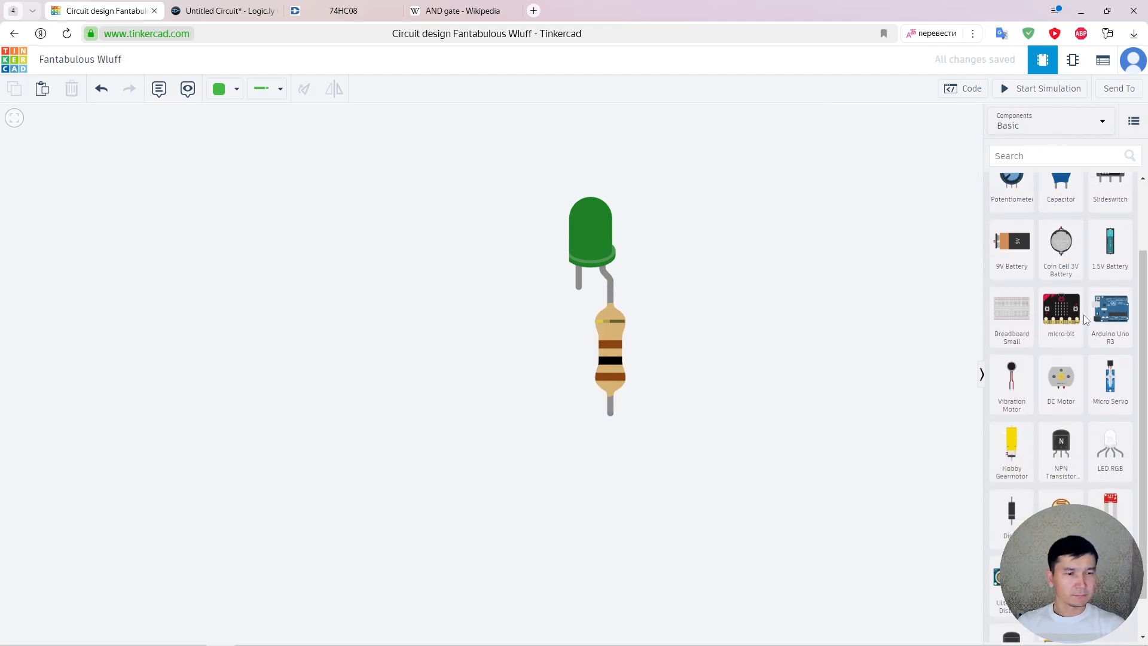
- Show all components and place two DIP Switch DPST parts side by side below and beside the LED
click(1055, 124)
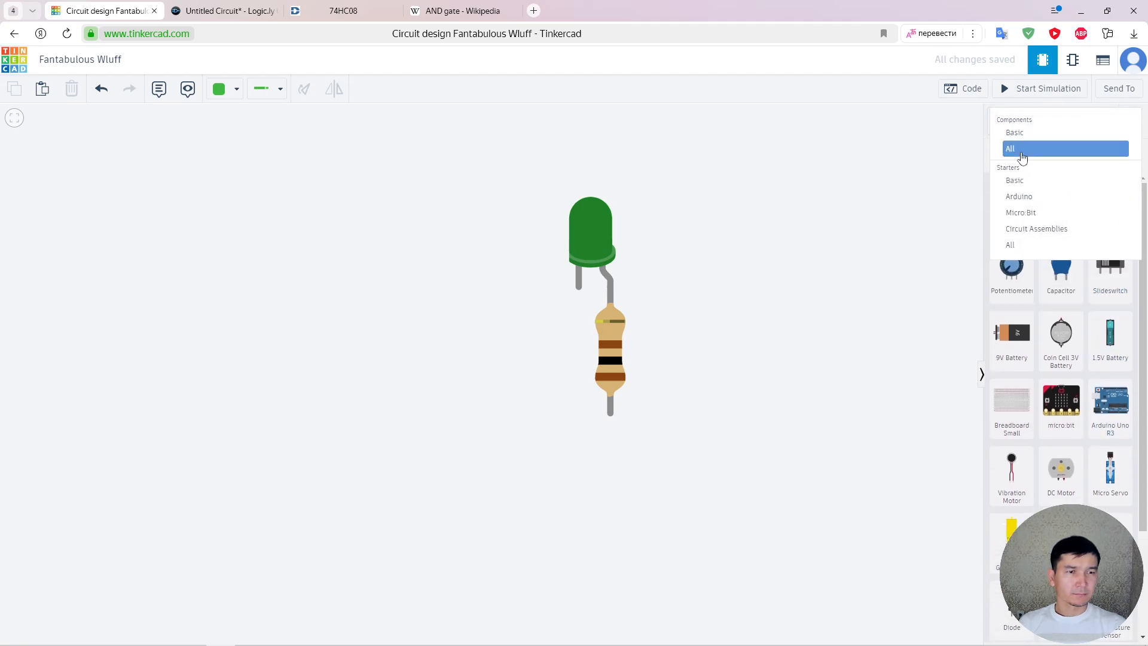
click(1004, 243)
scroll(1098, 349, down, 6)
drag(1110, 362, 462, 487)
drag(1109, 380, 281, 490)
drag(428, 333, 540, 333)
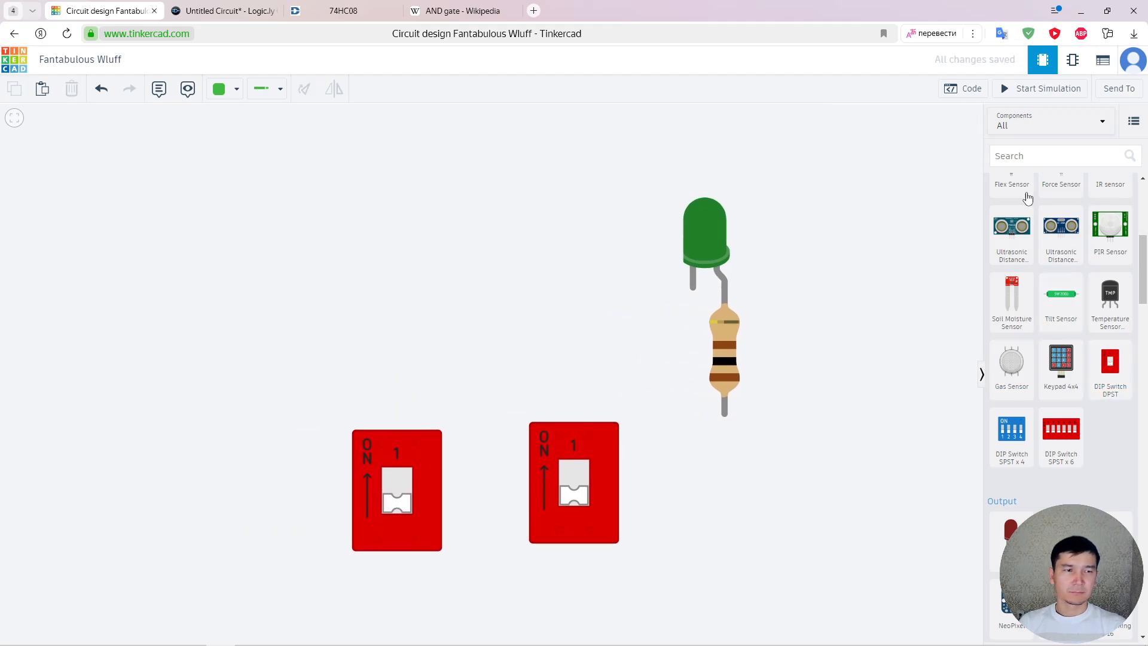
- Search the components for 74hc08 and place the Quad AND gate above the DIP switches, beside the LED
click(1020, 155)
text(7)
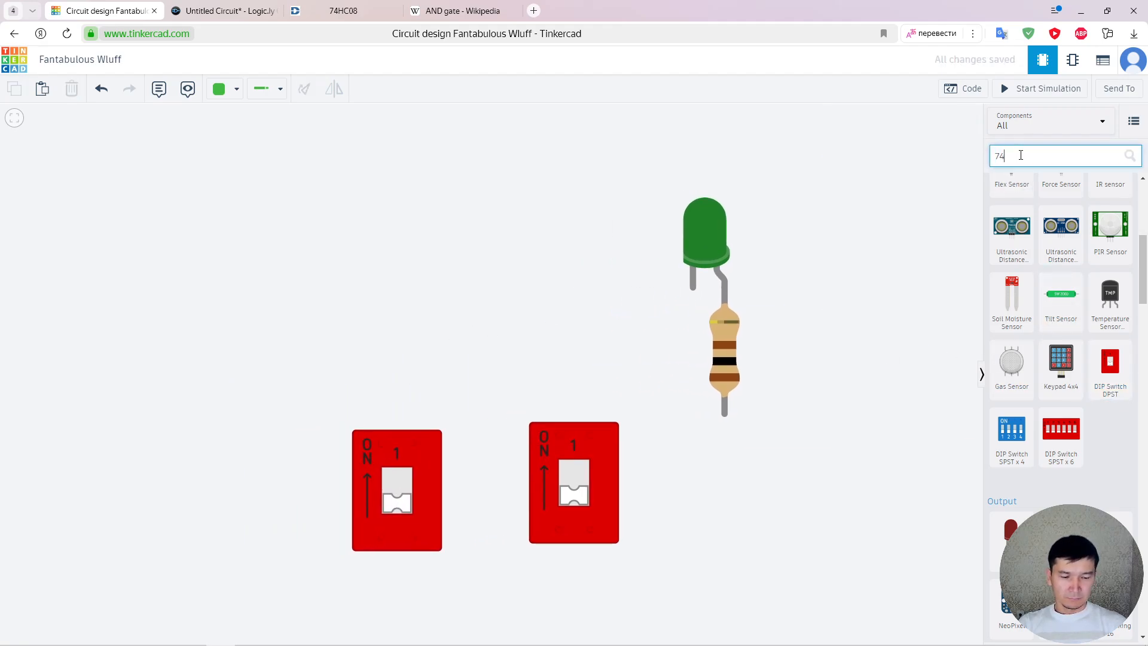
text(4)
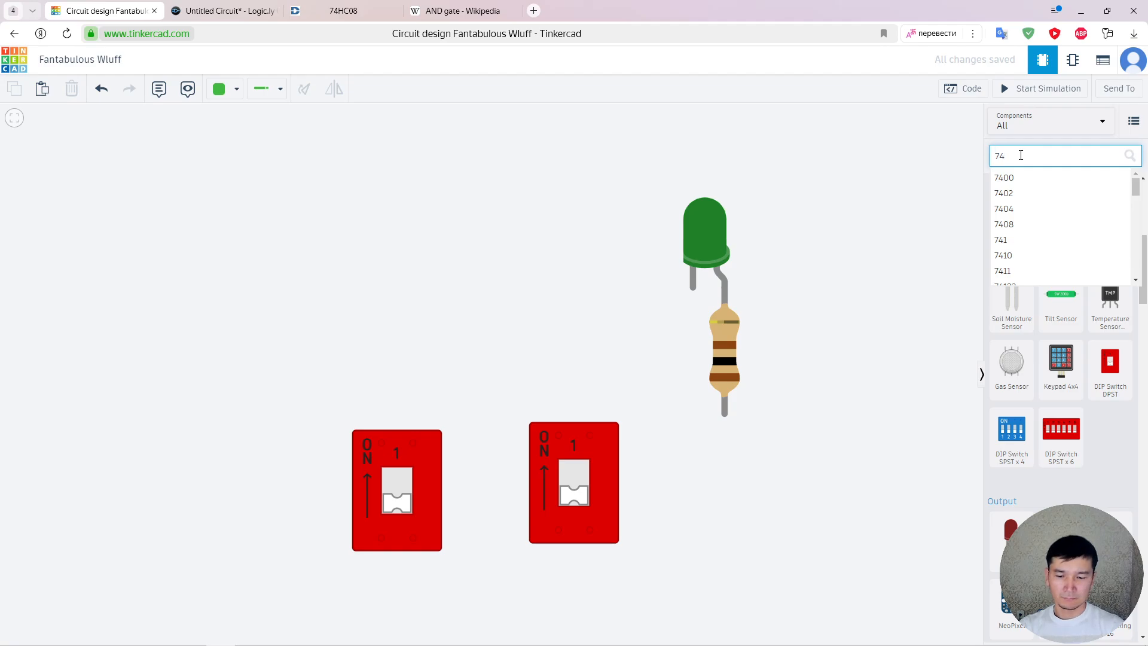
text(hc)
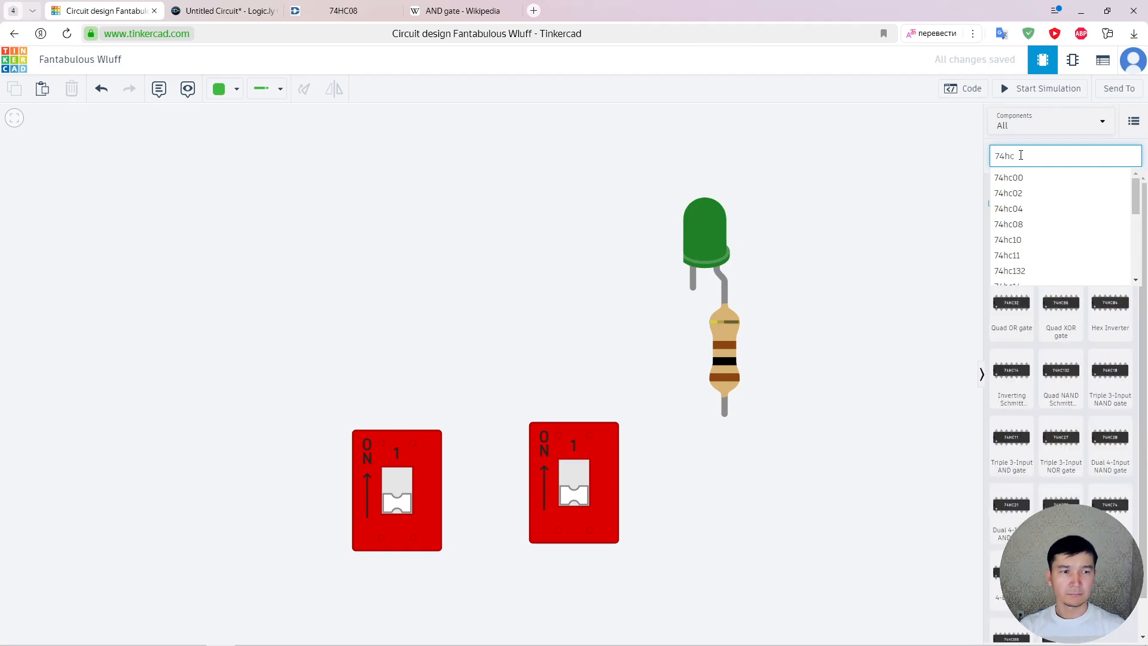
text(0)
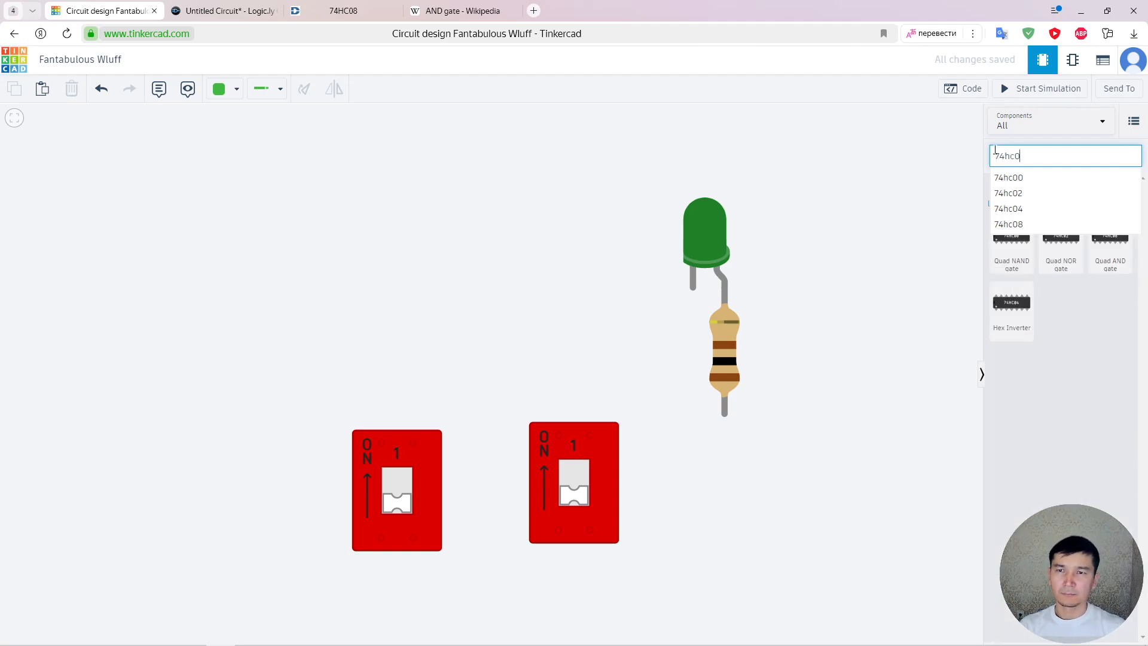
text(8)
drag(1011, 239, 495, 265)
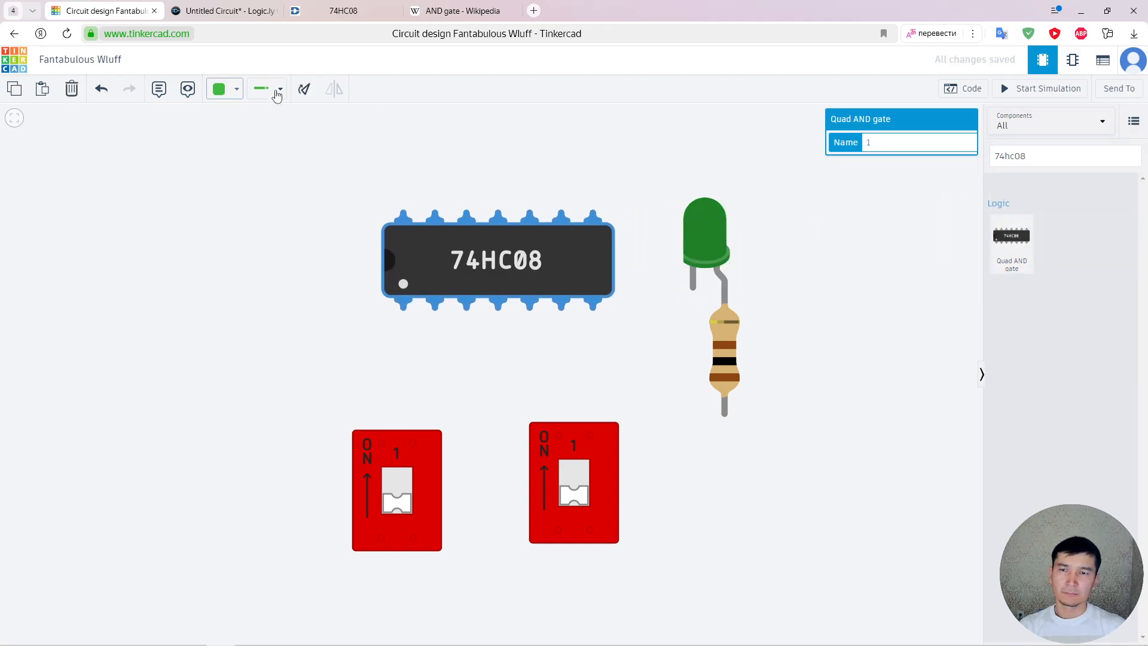
- Rotate the 74HC08 chip 90° clockwise so its notch points up, and position it upright above the switches
click(303, 89)
click(303, 89)
click(303, 89)
drag(630, 269, 718, 334)
drag(600, 331, 576, 297)
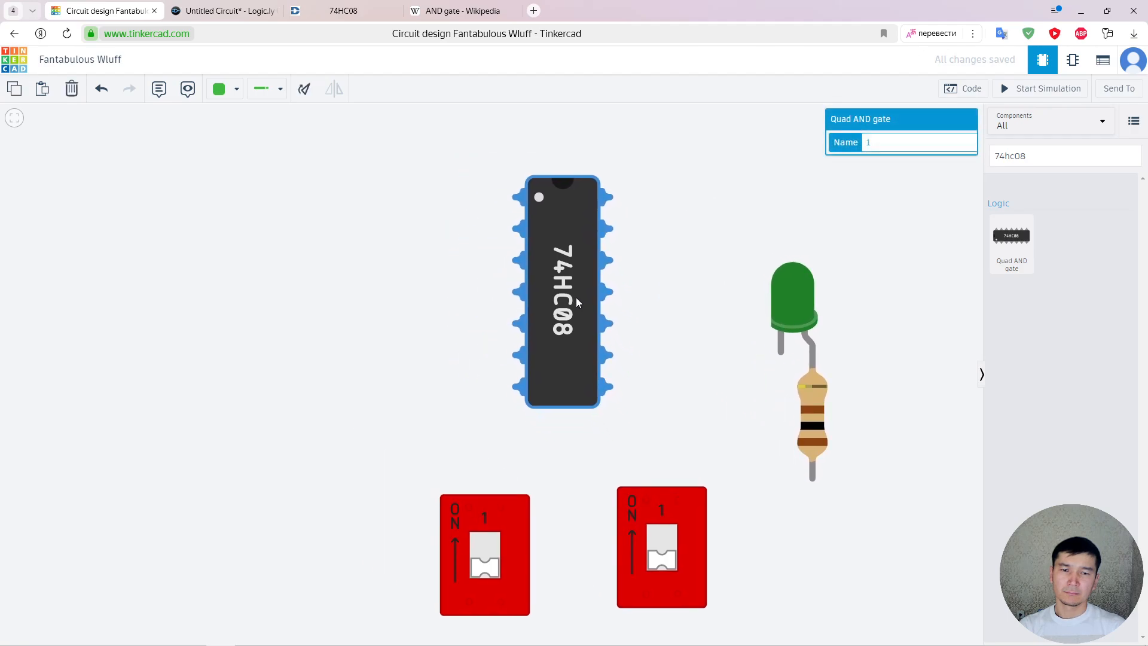
double_click(1030, 150)
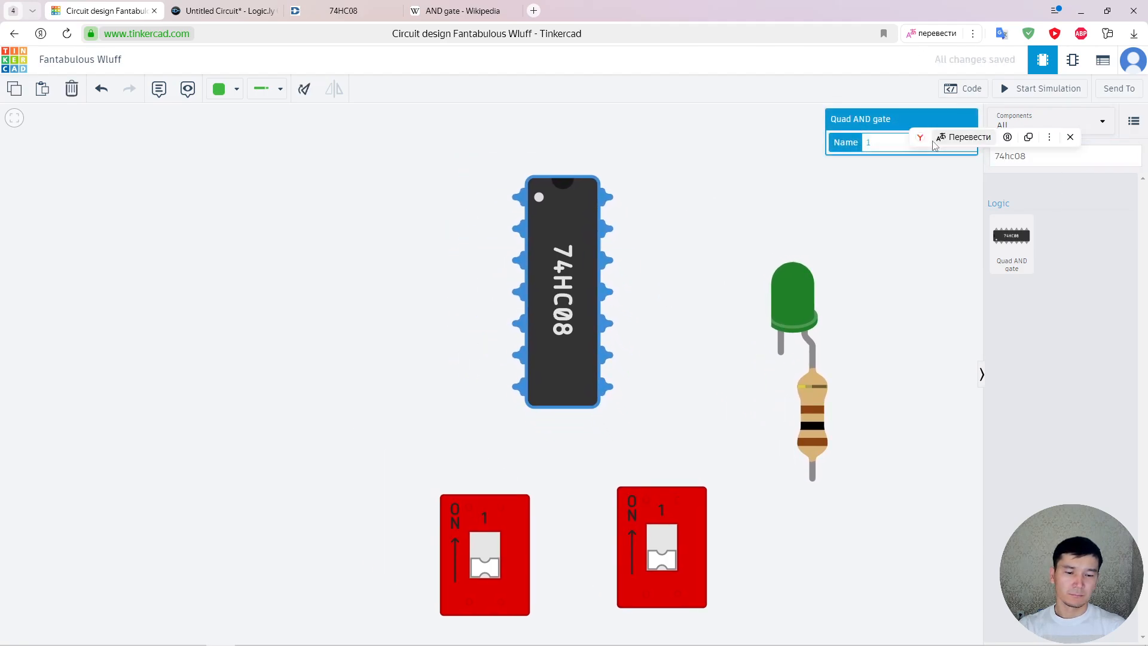
key(Delete)
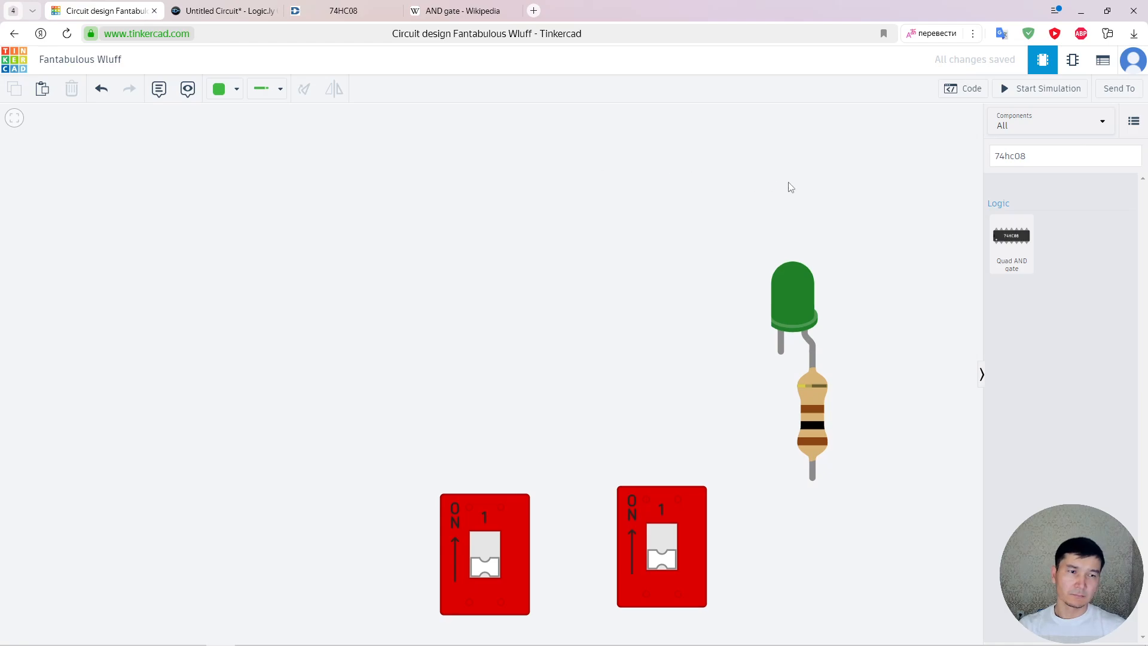
key(ctrl+z)
- Clear the component search and place a Coin Cell 3V Battery to the left of the 74HC08 chip
double_click(1061, 153)
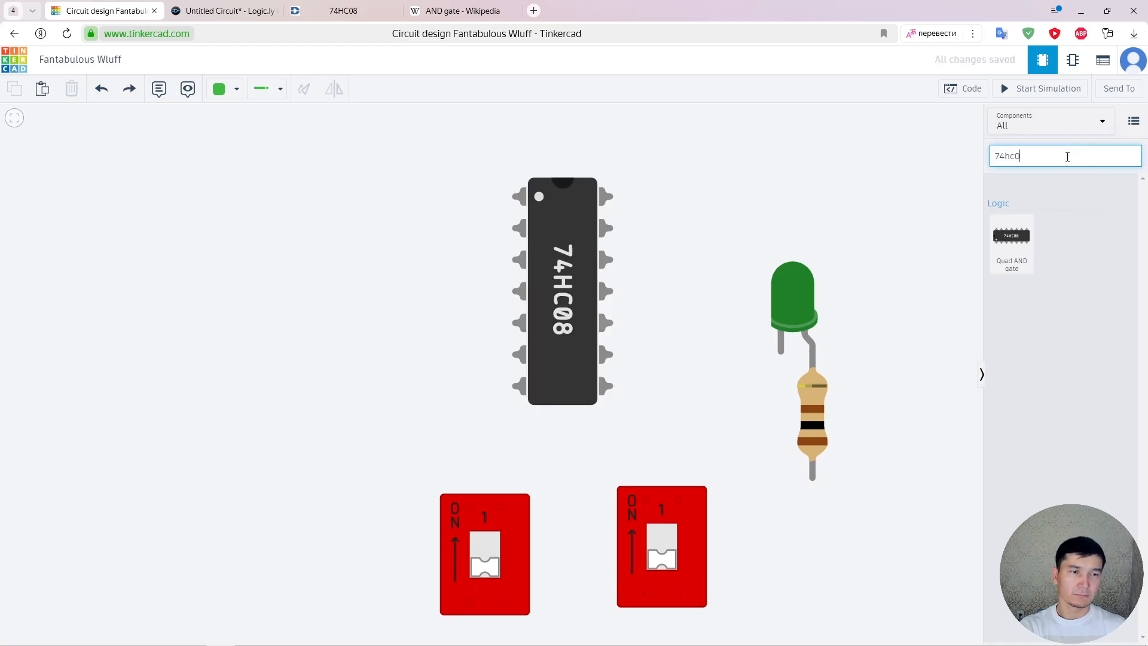
key(BackSpace)
key(BackSpace)
key(BackSpace)
key(BackSpace)
key(BackSpace)
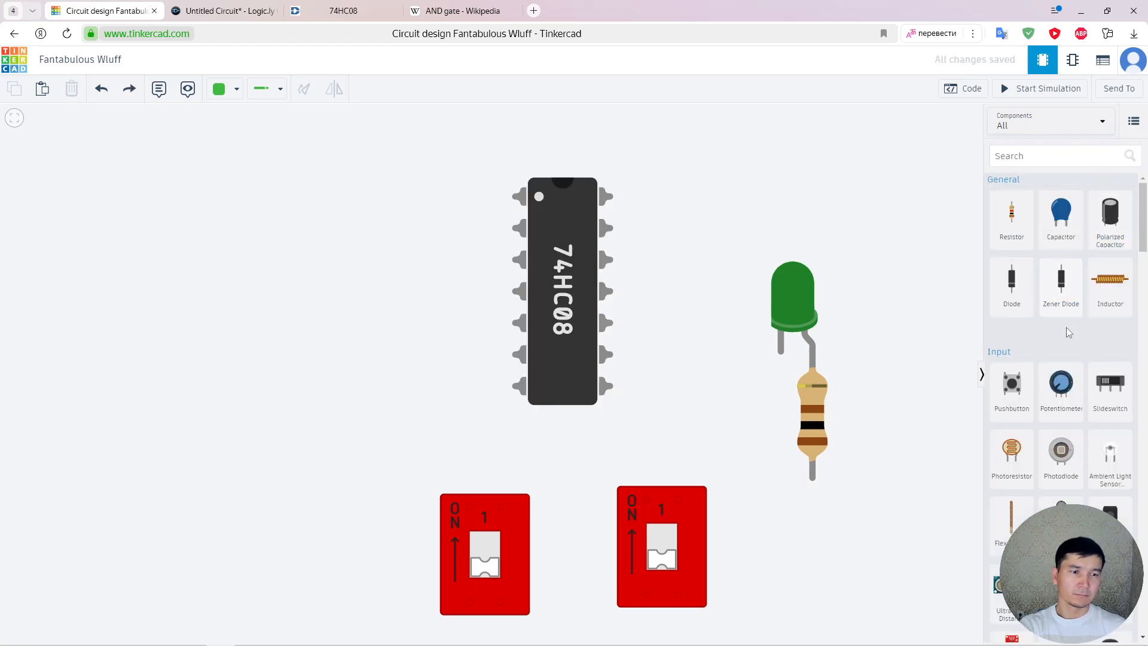
scroll(1068, 333, down, 15)
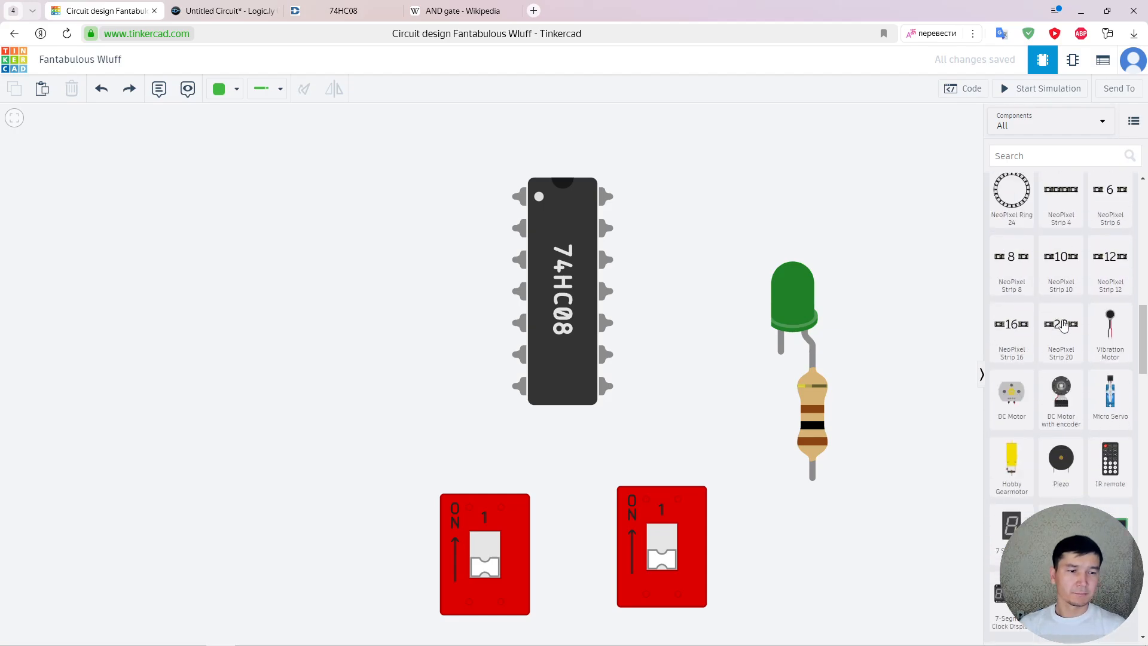
scroll(1063, 325, down, 6)
drag(1110, 342, 450, 233)
scroll(598, 221, down, 3)
drag(651, 239, 725, 346)
drag(533, 281, 432, 291)
drag(716, 267, 664, 223)
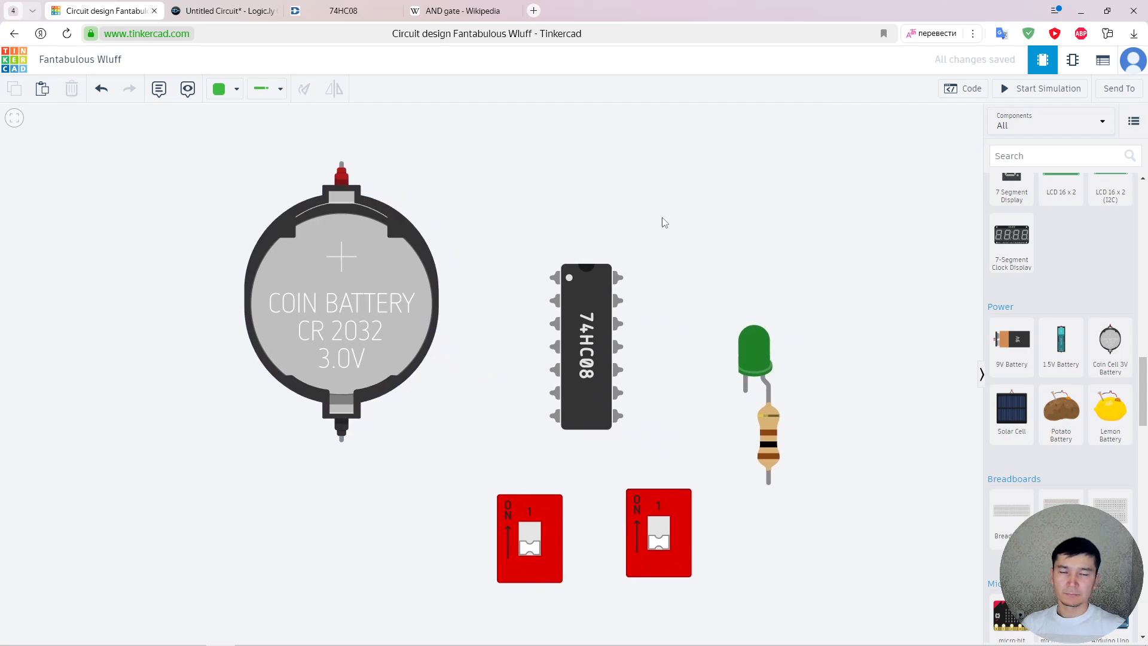
- Connect the chip's power pin to the battery's positive terminal with a Red wire routed at a right angle
click(617, 278)
click(341, 162)
drag(372, 177, 662, 284)
click(219, 99)
click(238, 151)
click(747, 210)
- Connect the chip's ground pin to the battery's negative terminal with a Black wire routed at a right angle
click(549, 395)
click(336, 417)
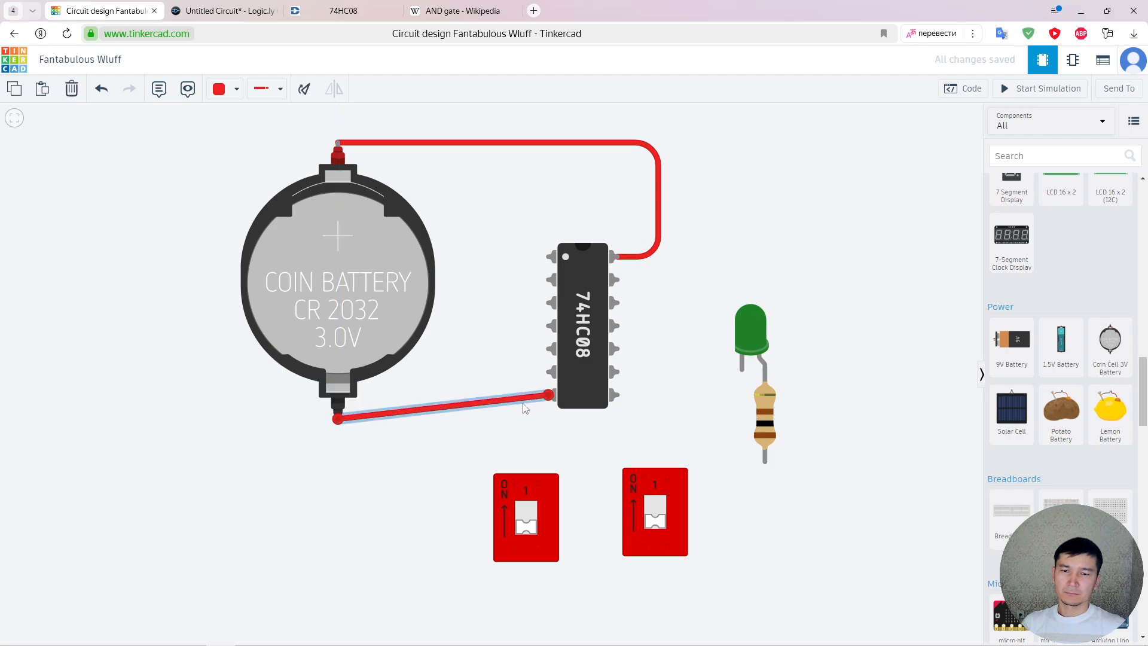
drag(516, 406, 549, 419)
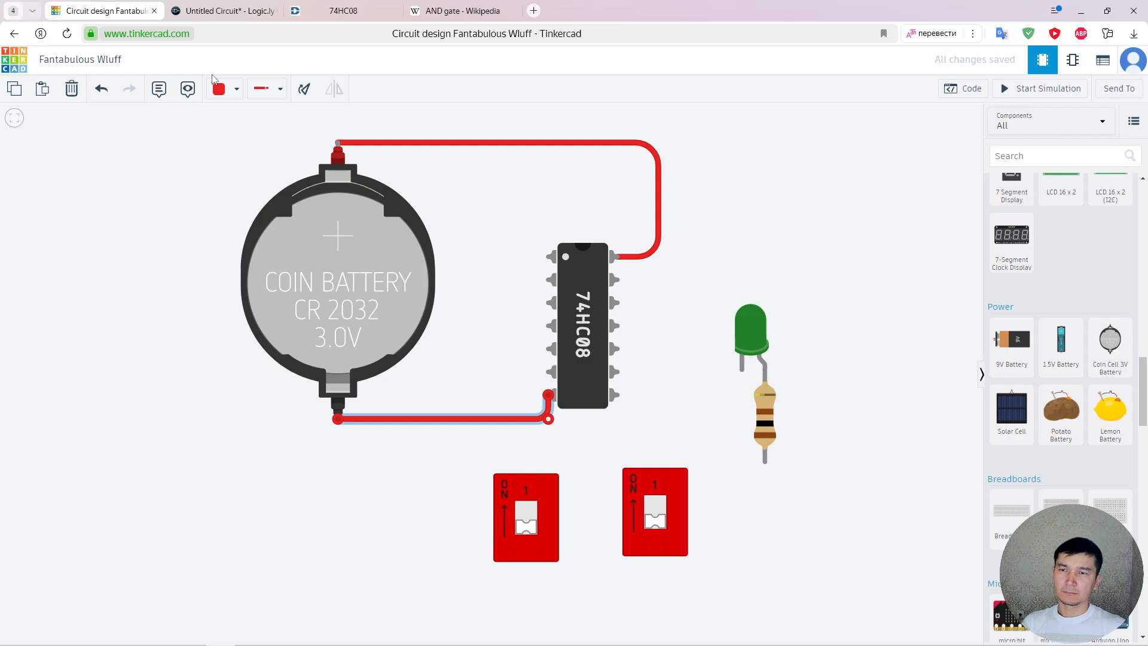
click(227, 91)
click(249, 128)
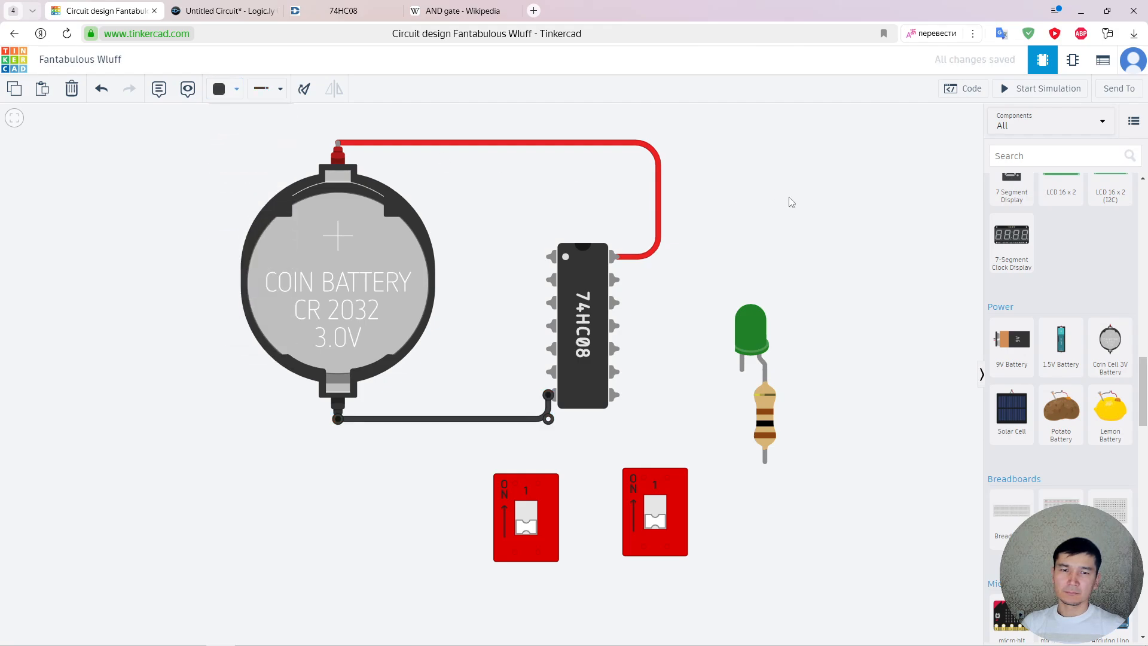
click(801, 207)
- Connect the LED's straight leg to the chip's ground pin with a black wire routed squarely beneath the chip
scroll(803, 208, down, 1)
drag(803, 206, 700, 198)
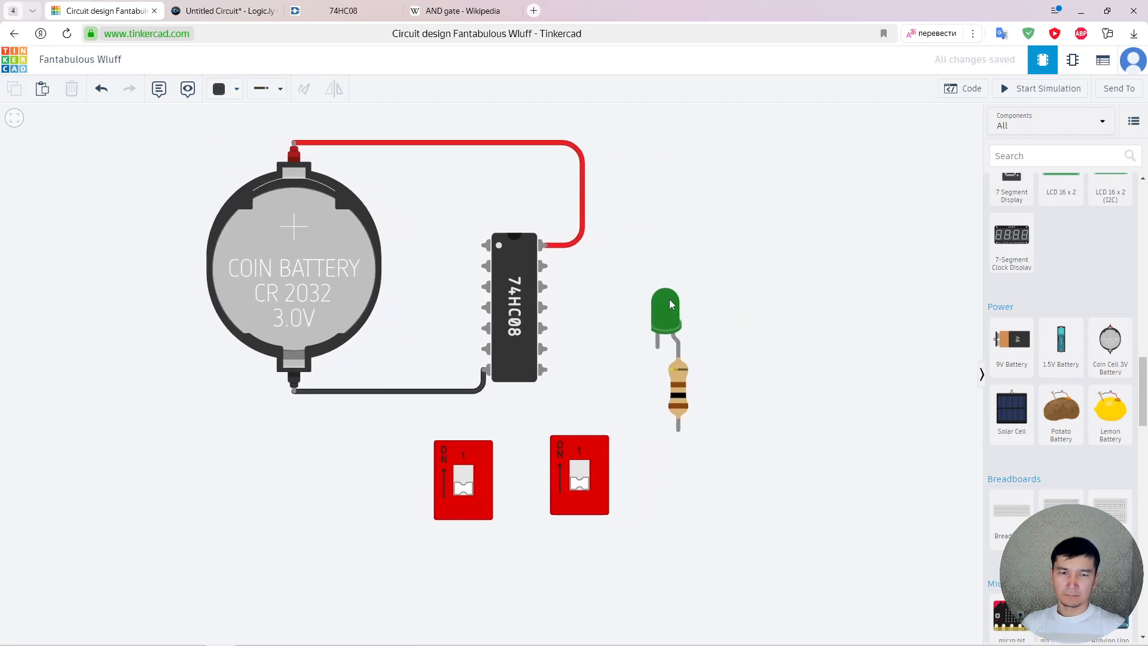
click(658, 348)
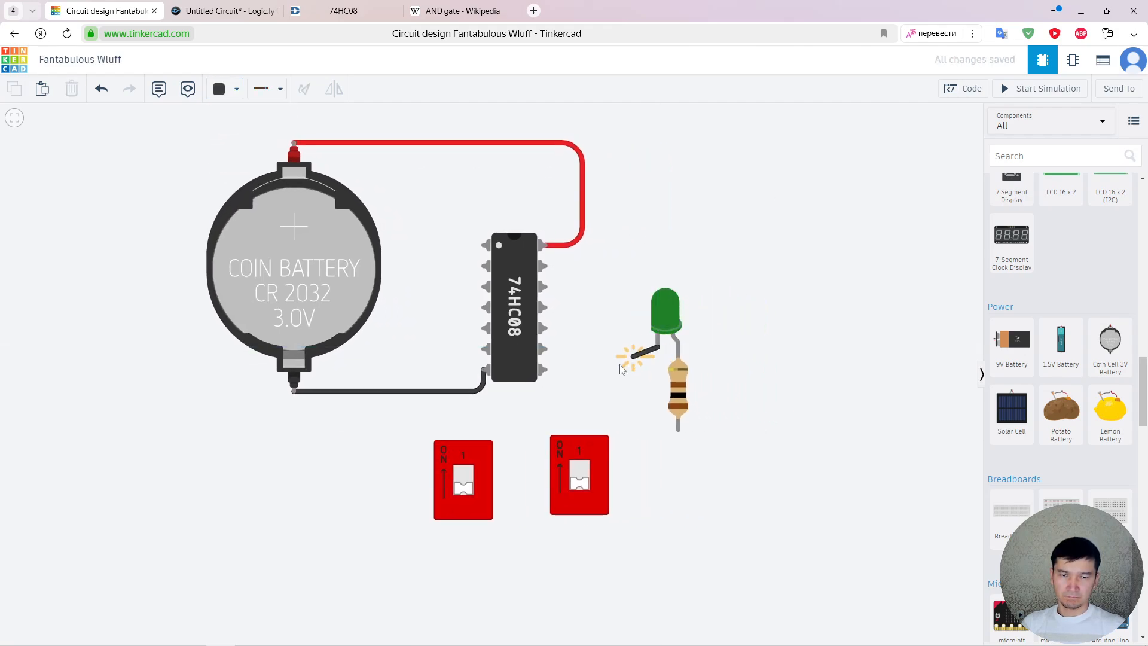
click(487, 373)
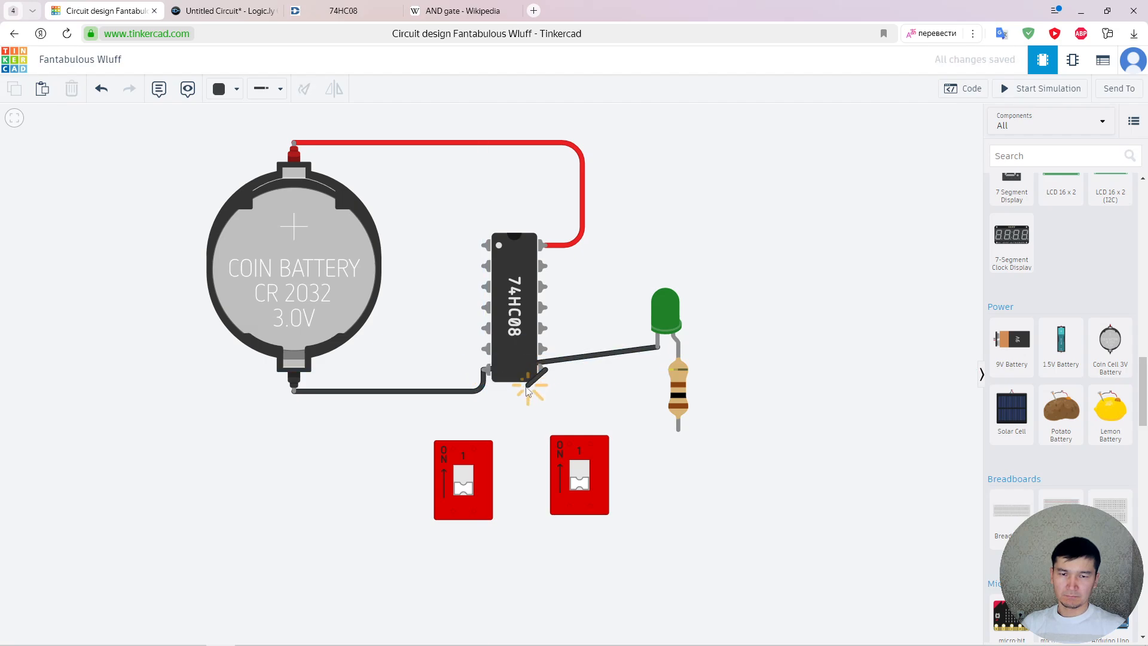
click(542, 369)
key(Escape)
double_click(575, 358)
drag(575, 358, 483, 395)
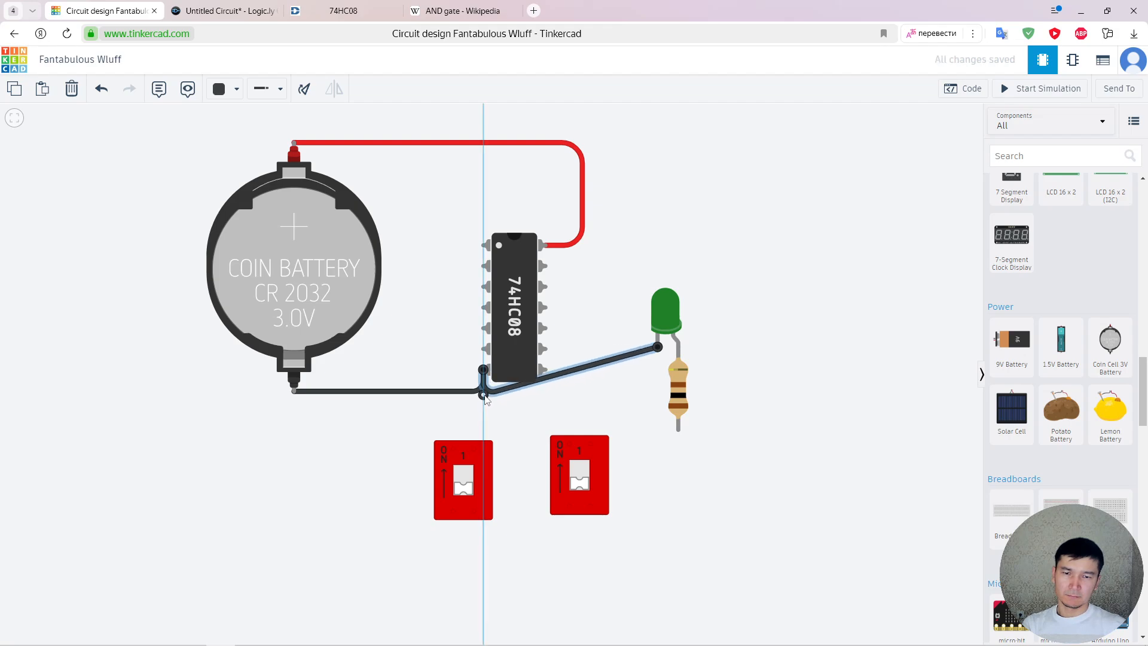
double_click(583, 368)
drag(584, 368, 658, 395)
click(747, 356)
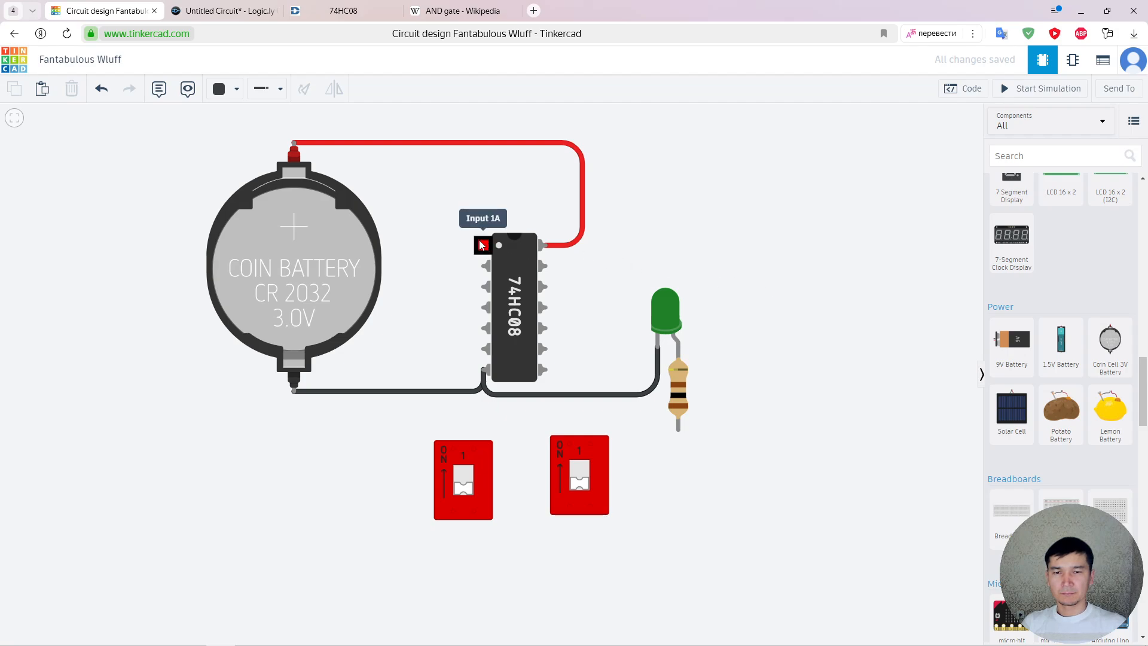
- Connect the chip's third left-side pin to the resistor's free end with a Purple wire routed around and beneath the chip
click(484, 287)
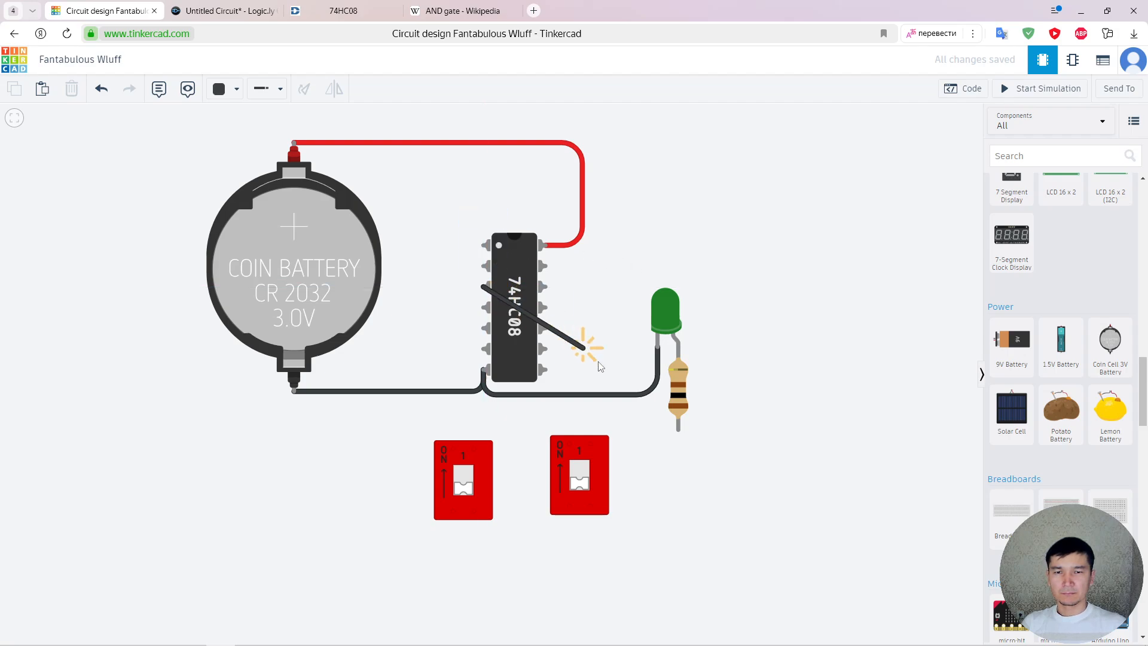
click(677, 430)
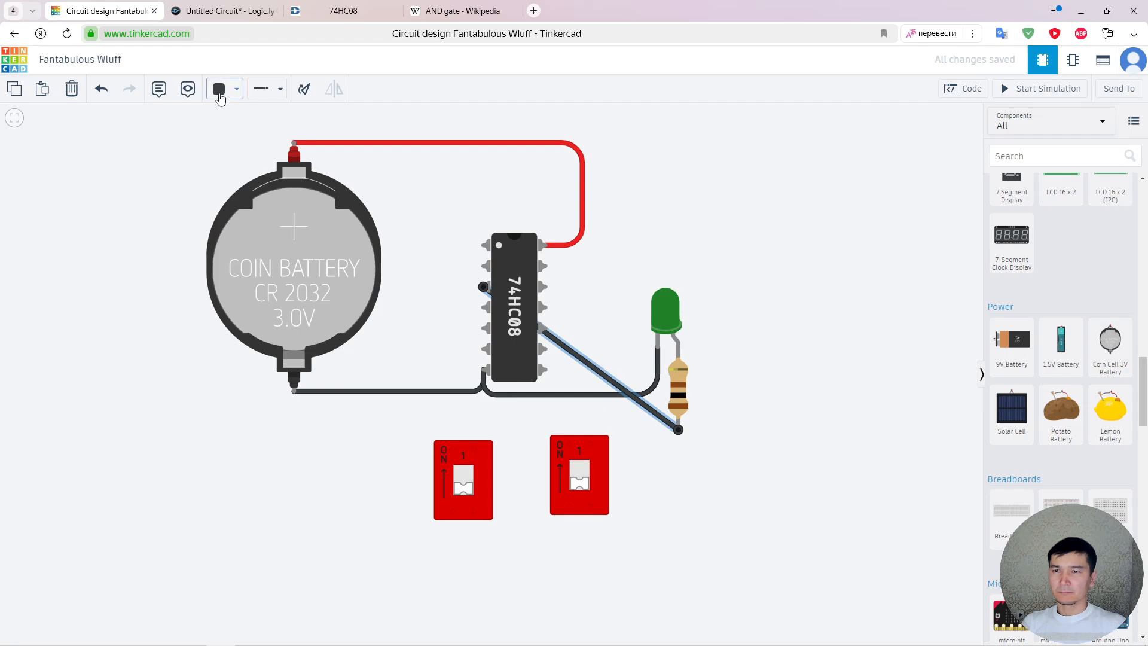
click(219, 95)
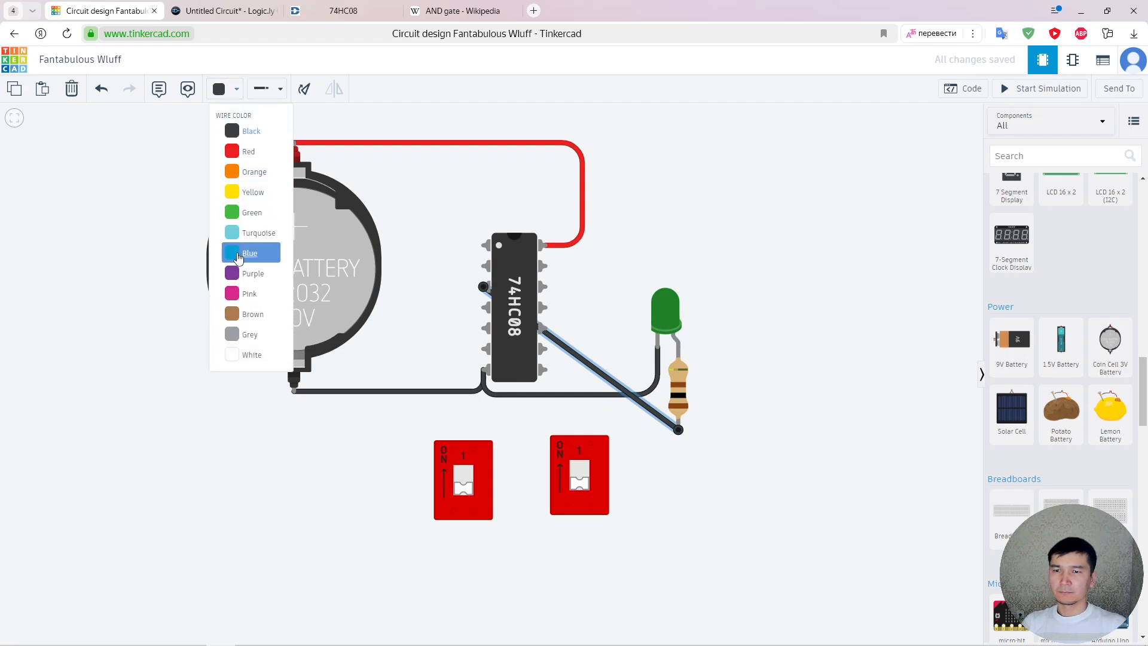
click(240, 274)
drag(647, 412, 447, 430)
drag(465, 366, 454, 288)
drag(448, 429, 494, 447)
click(585, 335)
- Space the DIP switches farther apart and connect the right switch's upper-left terminal to the chip's power pin with a Red right-angled wire
scroll(588, 340, down, 1)
click(510, 436)
drag(619, 442, 641, 458)
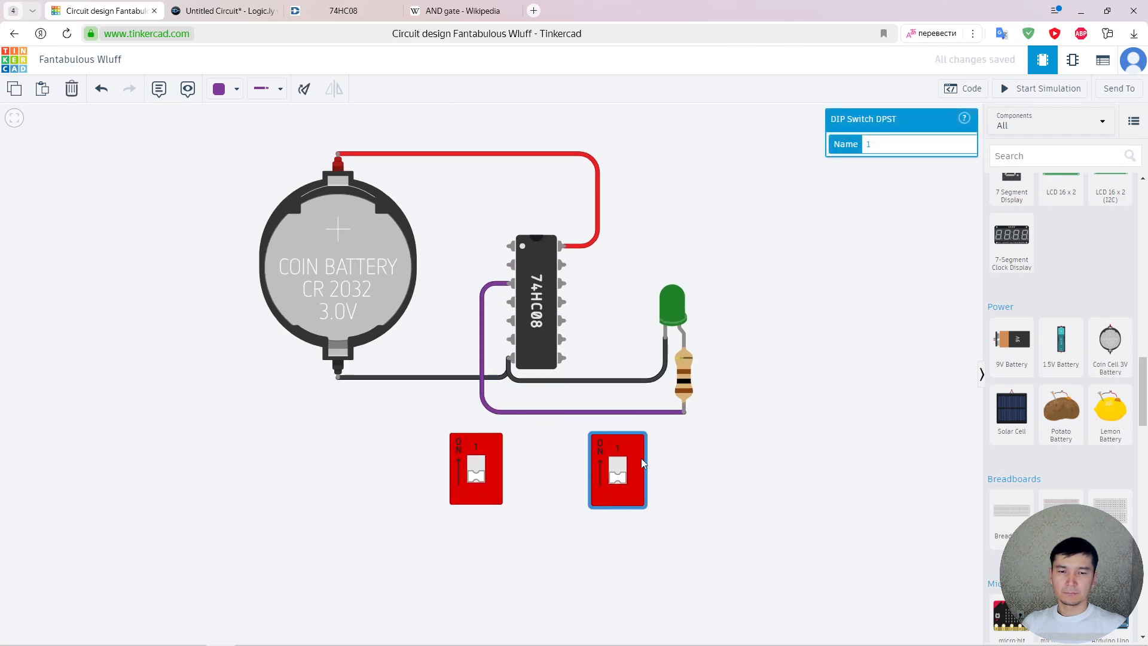
click(608, 439)
click(564, 246)
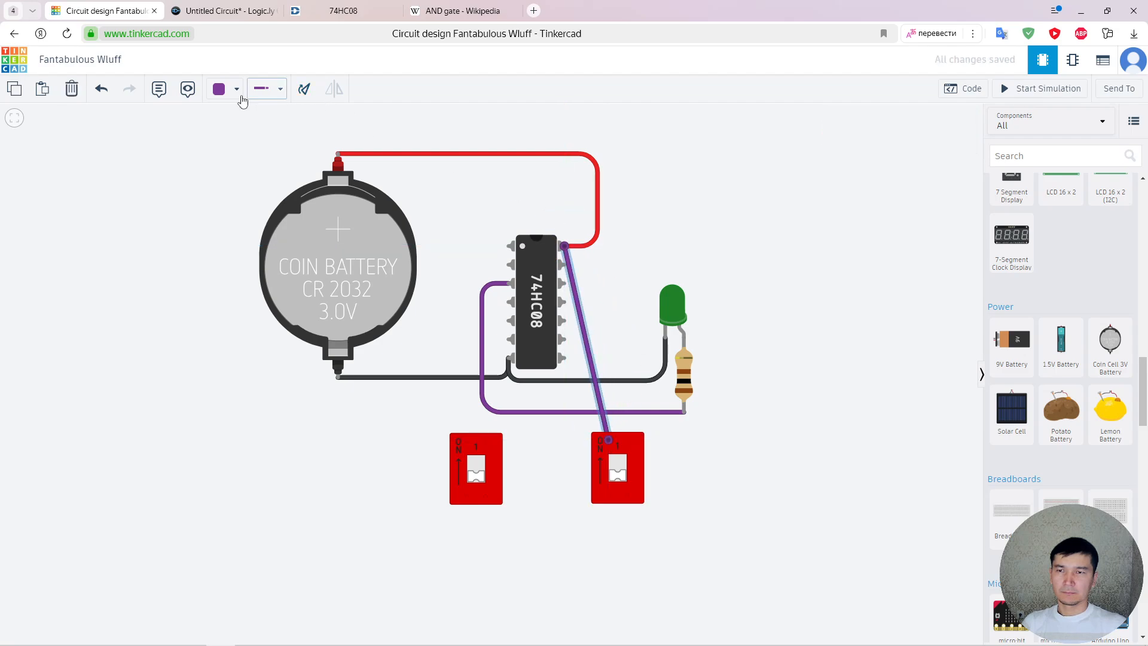
click(236, 89)
click(243, 146)
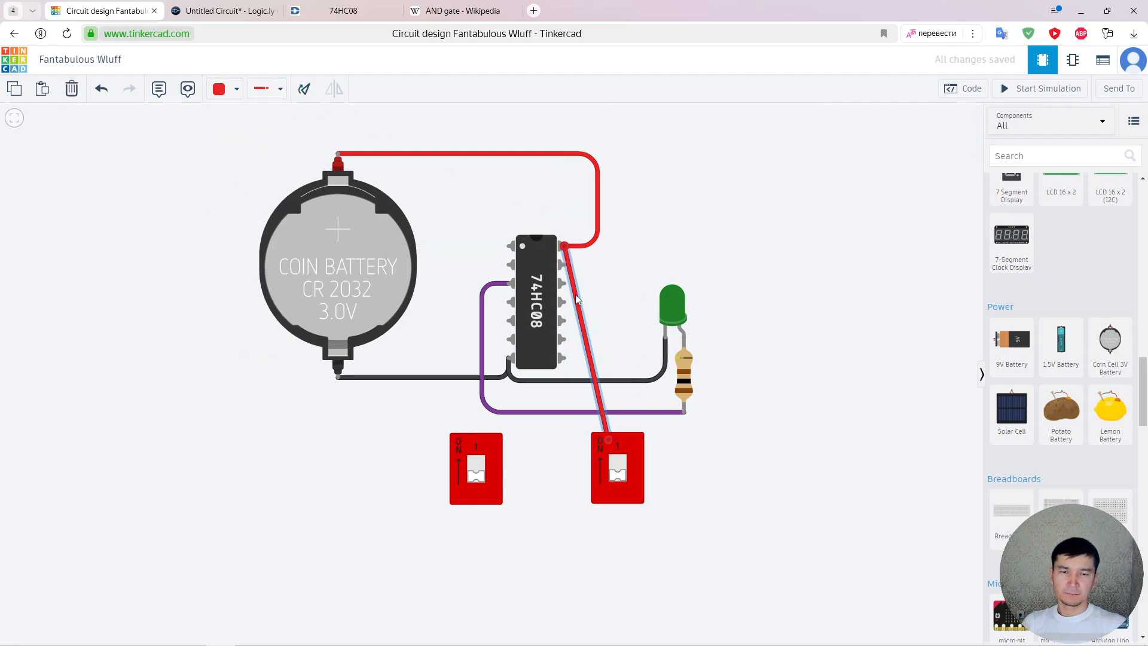
drag(574, 290, 608, 246)
click(681, 233)
- Connect the left DIP switch's upper-left terminal to the chip's power pin with a red wire routed around the chip
click(470, 440)
click(564, 245)
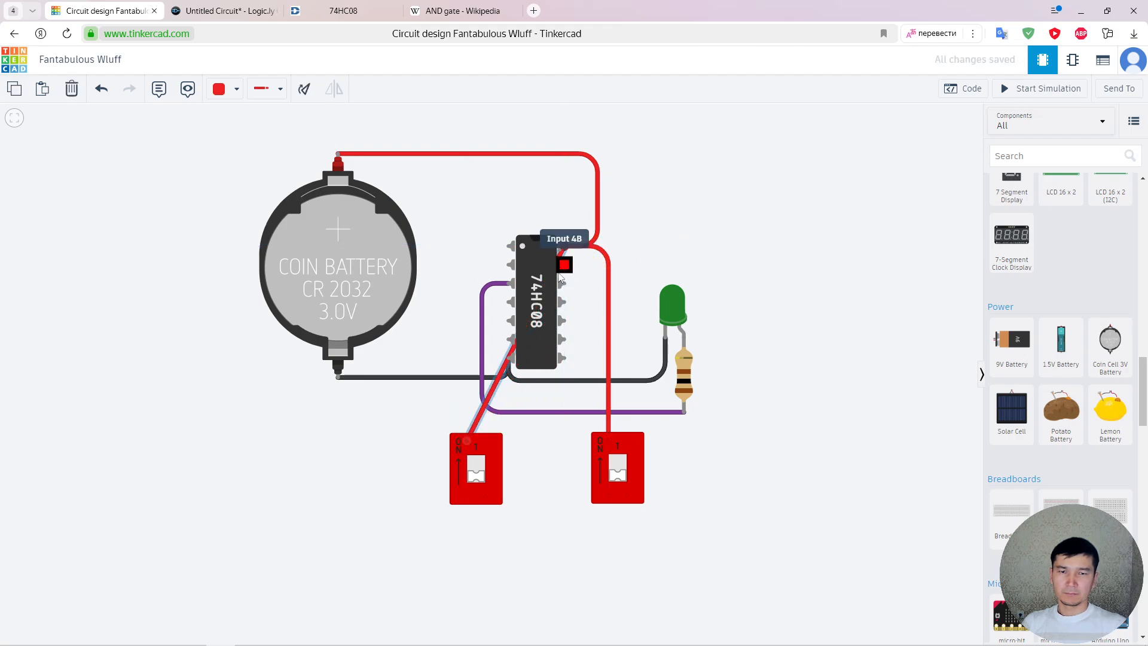
drag(489, 405, 623, 249)
click(689, 228)
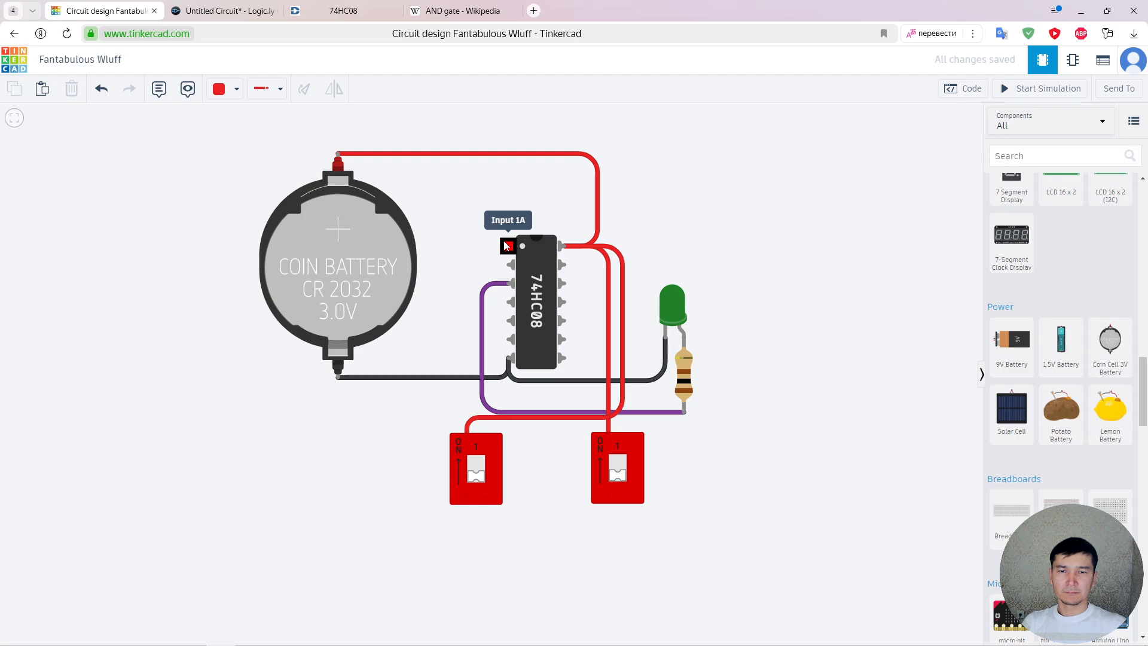
- Connect the chip's Input 1A to the right DIP switch's 1A terminal with an Orange wire routed around the left switch
click(507, 245)
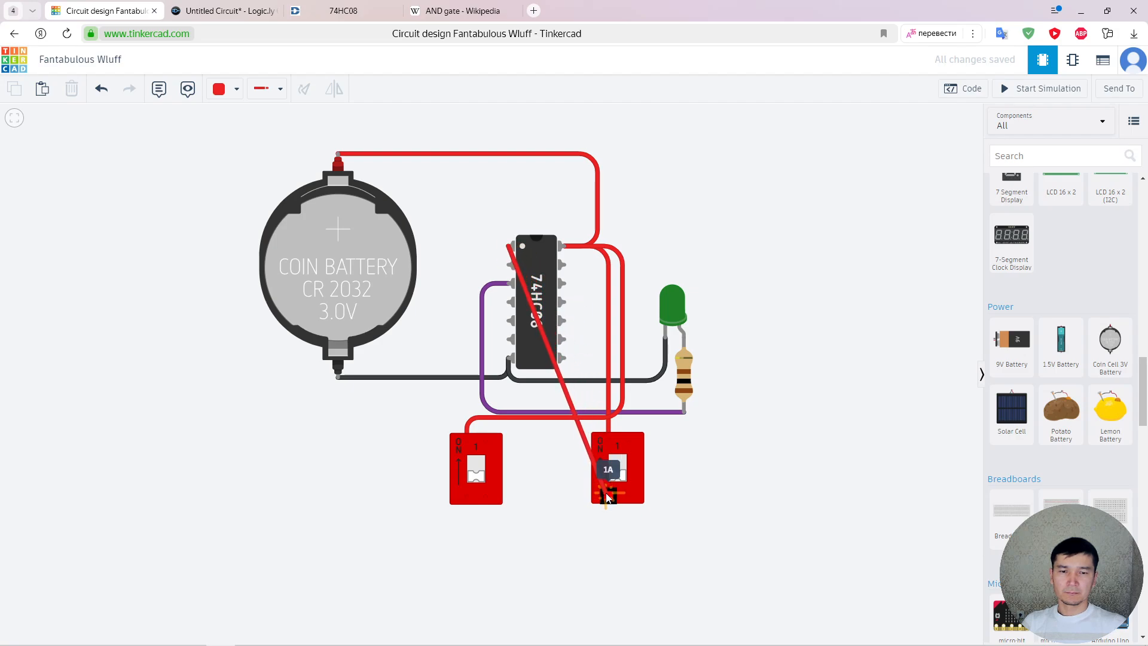
click(608, 494)
click(227, 88)
click(263, 173)
drag(569, 398, 433, 246)
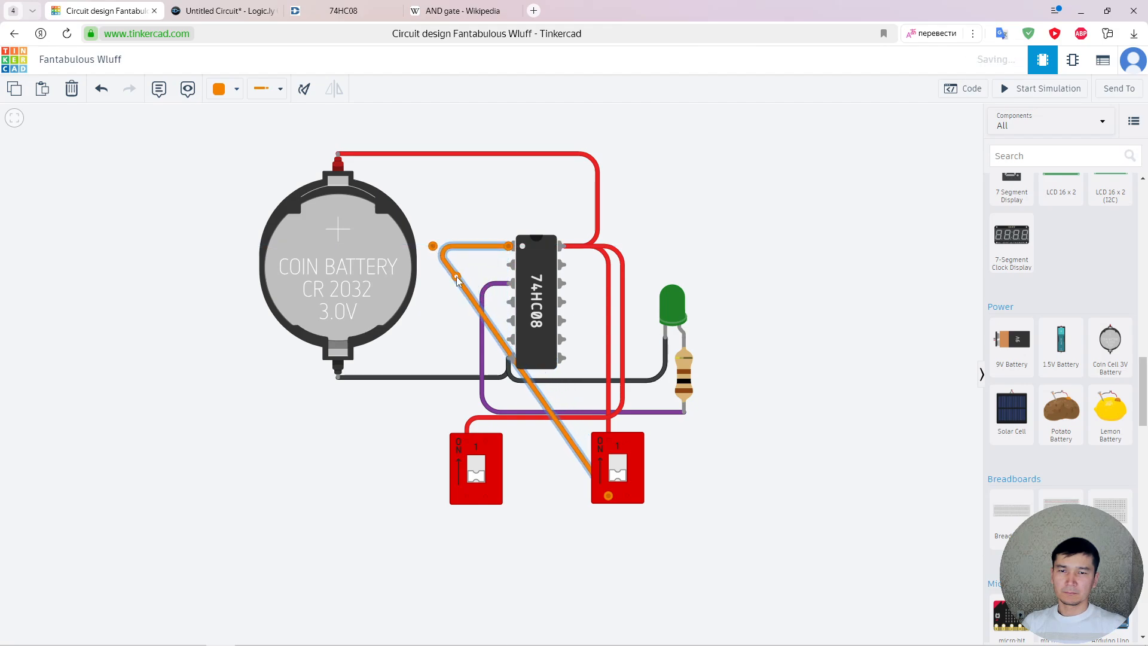
drag(452, 284, 412, 538)
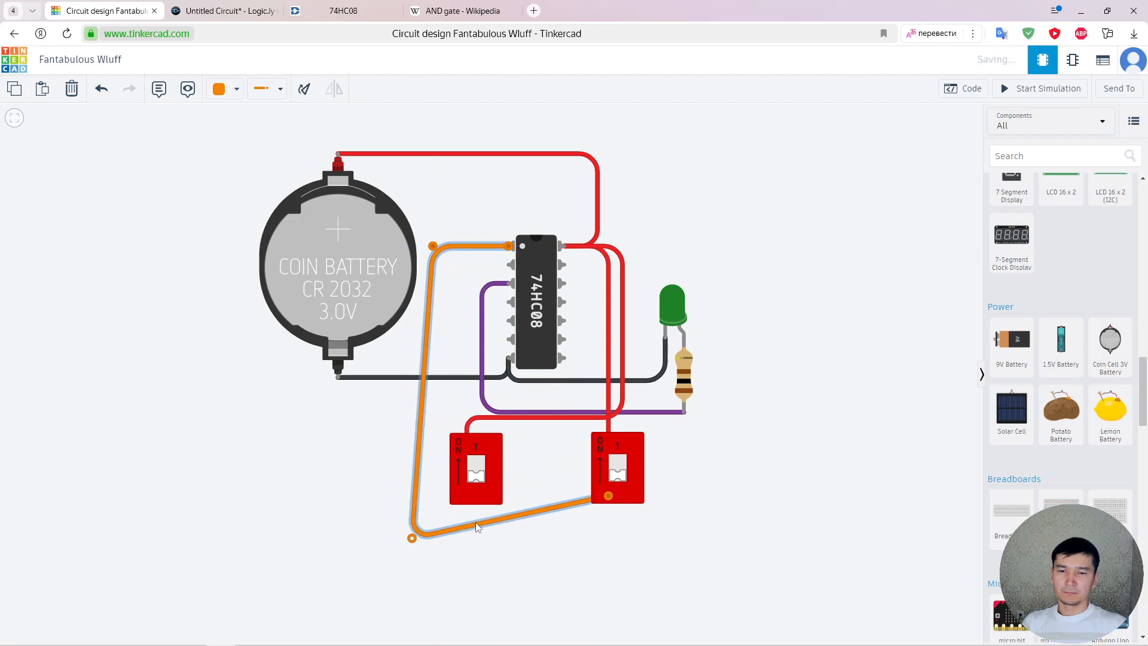
drag(478, 526, 608, 531)
drag(411, 538, 432, 531)
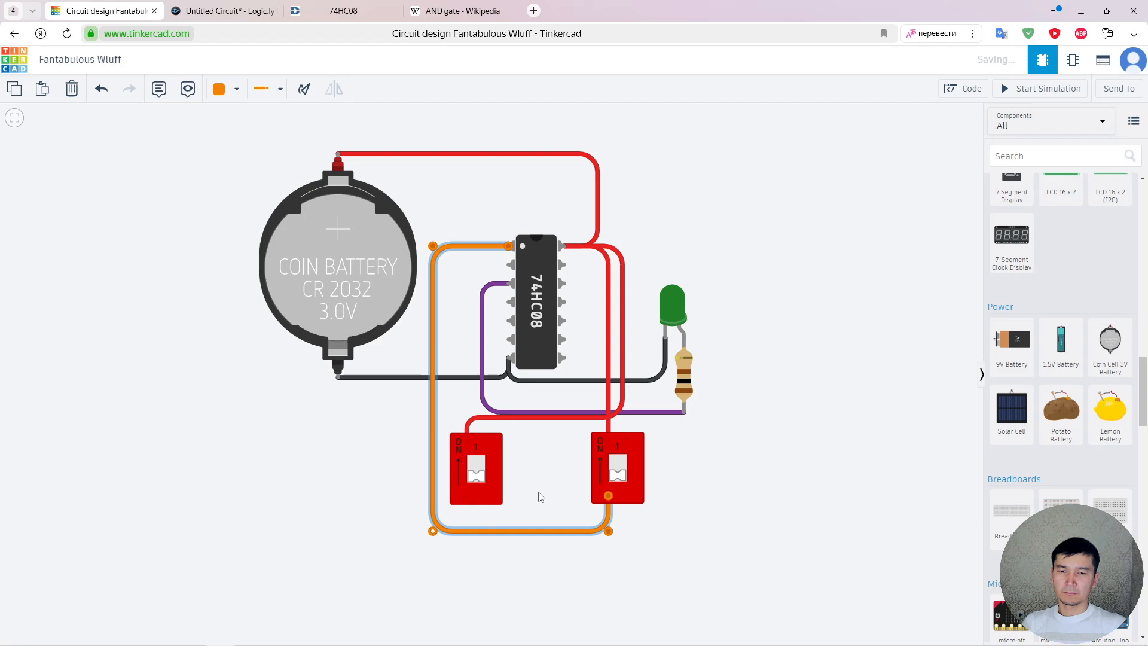
click(530, 463)
- Connect the chip's second left-side pin to the left DIP switch's lower-left terminal with an orange wire inside the first one
click(508, 264)
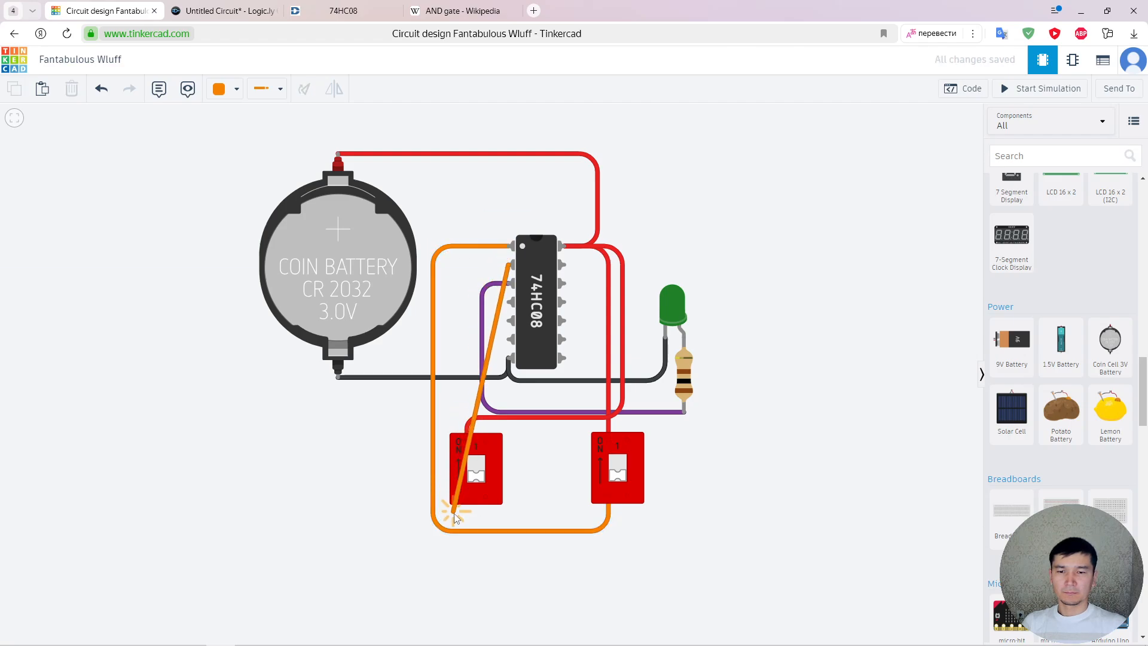
click(466, 502)
drag(496, 337, 440, 264)
drag(446, 313, 467, 518)
- Start the simulation, turn on the left DIP switch and flip the right DIP switch on and off repeatedly
click(1046, 95)
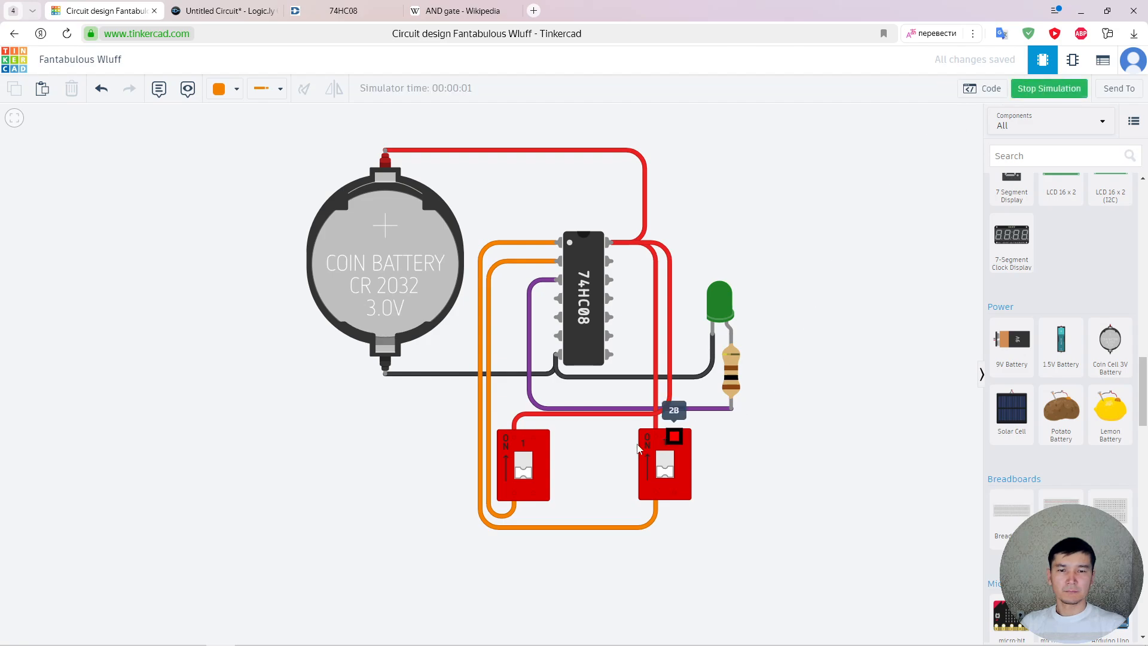
click(526, 470)
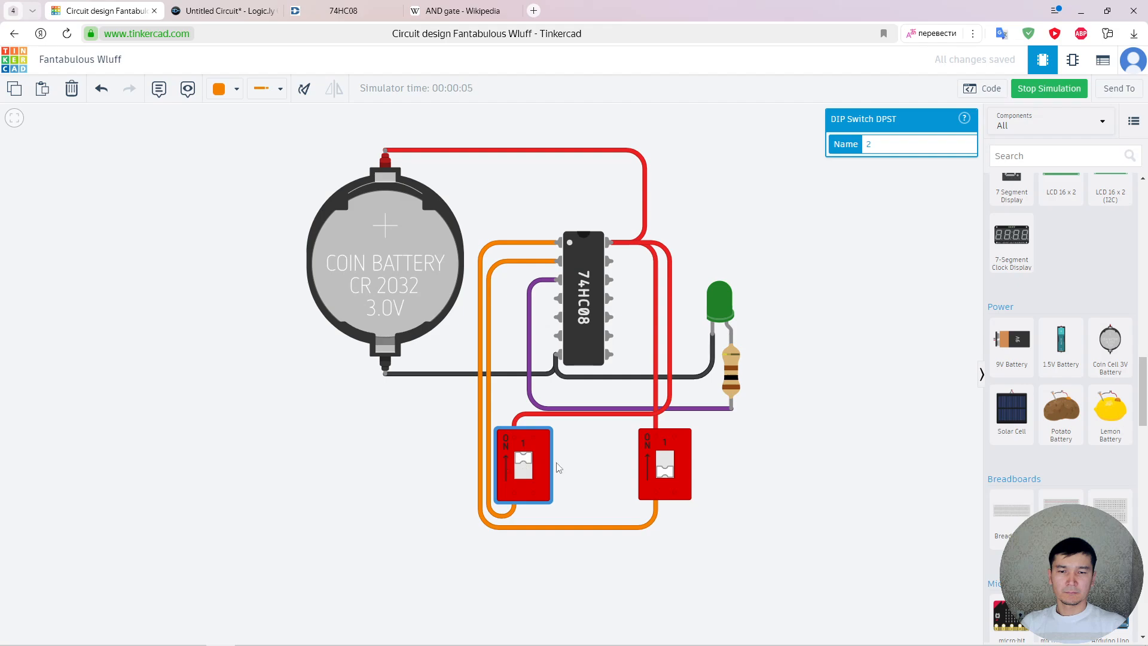
click(661, 473)
click(668, 470)
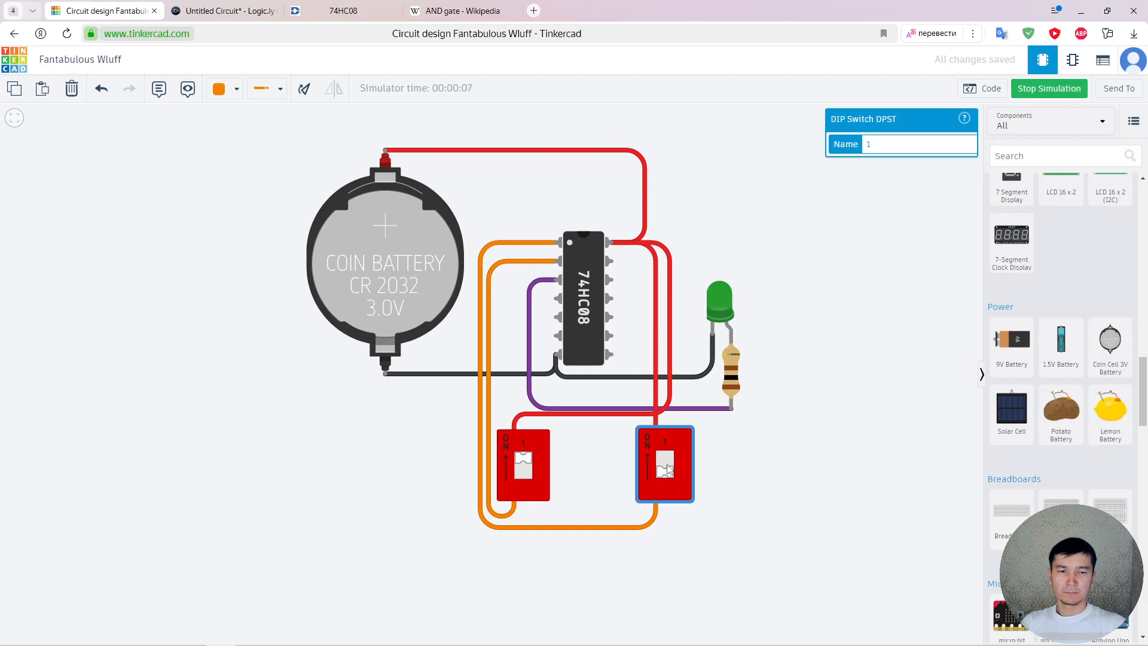
click(668, 470)
click(668, 470)
click(668, 469)
click(668, 470)
- Turn the left DIP switch off while testing the right one, finishing with both switches on
click(523, 461)
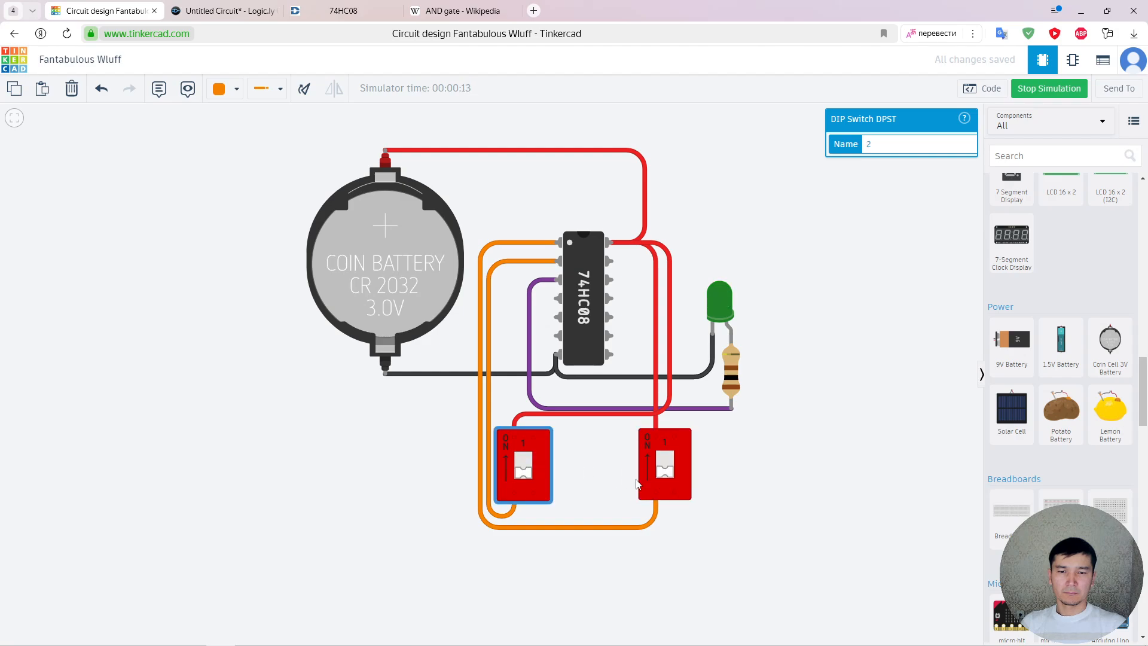
click(666, 476)
click(524, 468)
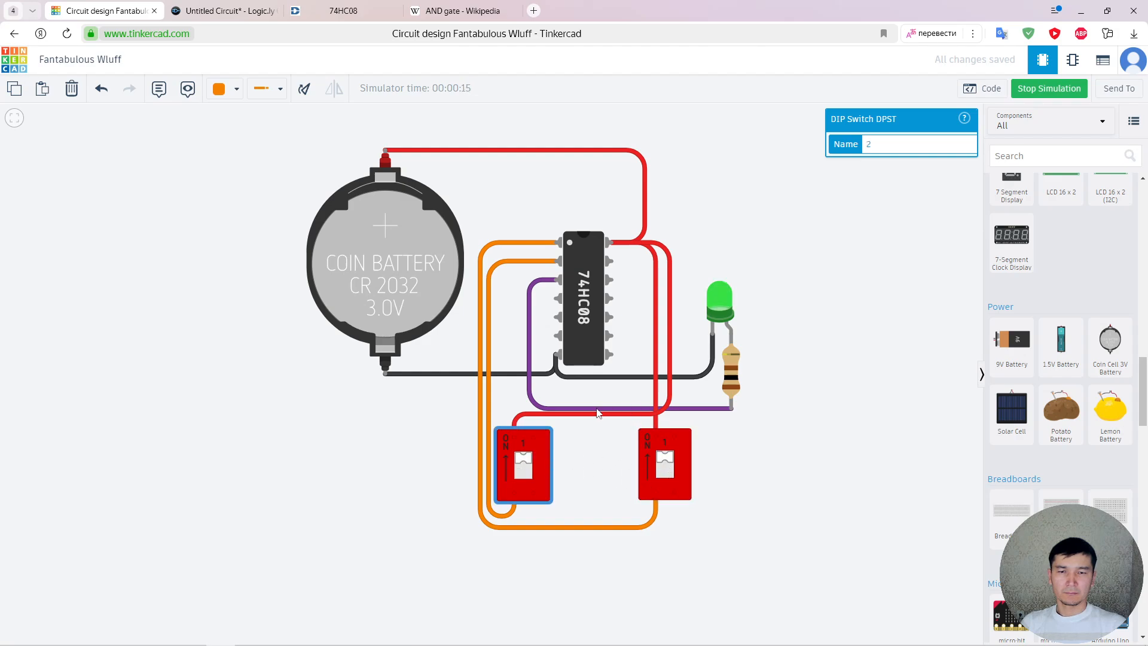
- Turn off input A of the AND gate in Logic.ly and match it with the left DIP switch in Tinkercad
click(214, 10)
click(397, 224)
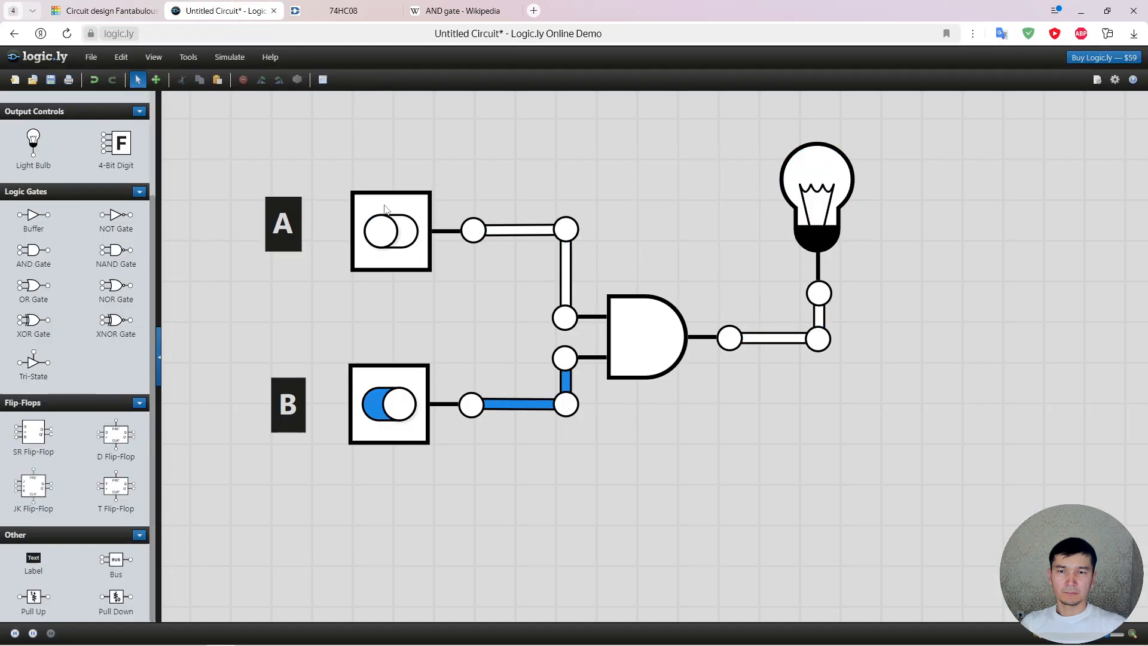
click(101, 10)
click(522, 471)
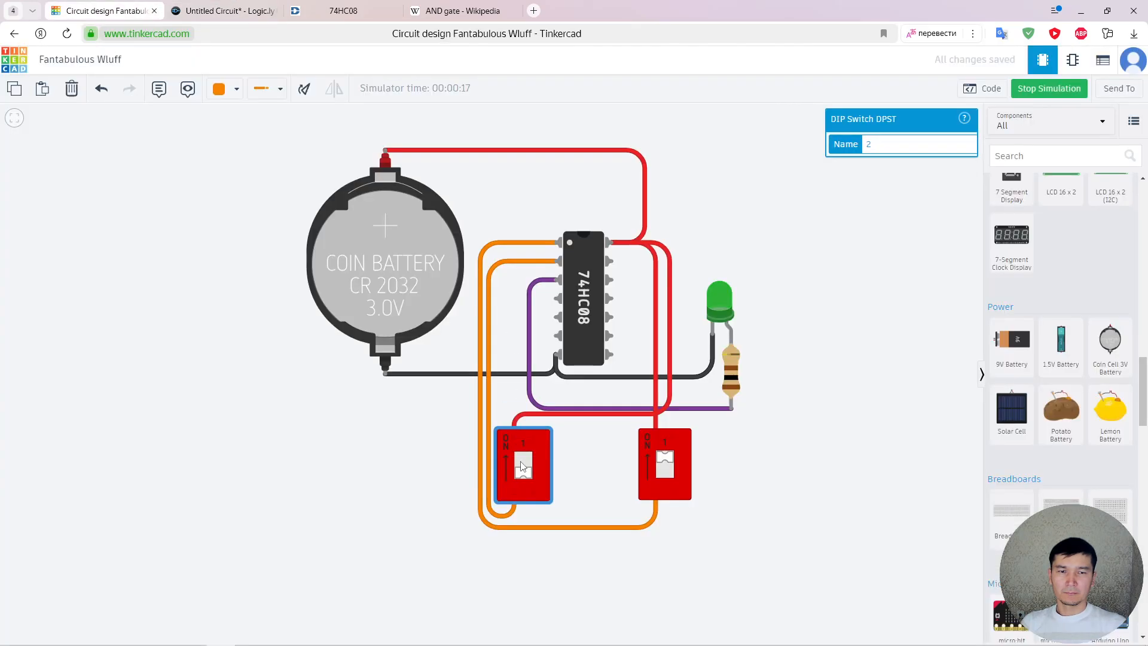
- Turn off input B in Logic.ly and turn off the right DIP switch in Tinkercad to match
click(226, 11)
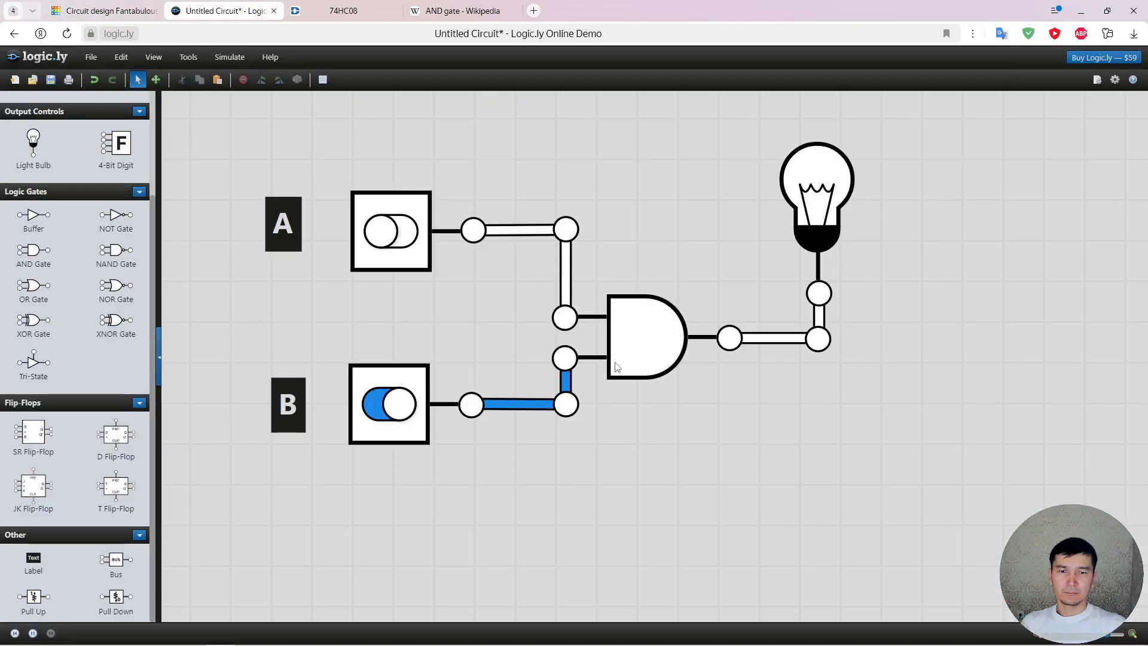
click(406, 406)
click(121, 14)
click(671, 470)
- Turn on input A in Logic.ly and turn on the left DIP switch in Tinkercad to match
click(222, 12)
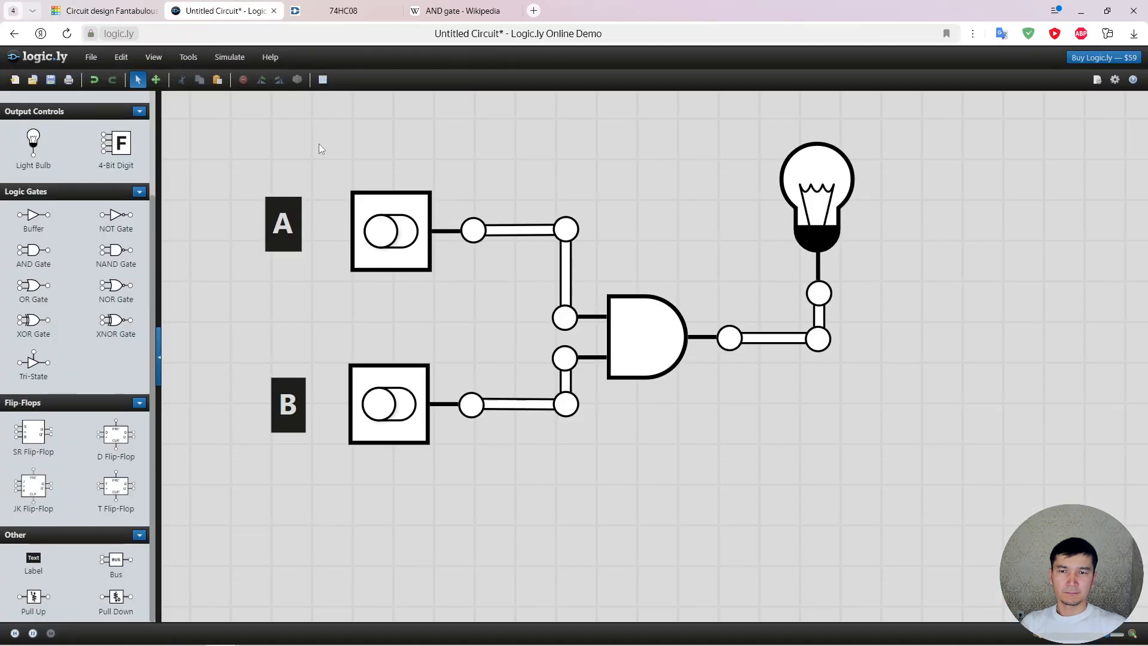
click(390, 237)
click(107, 13)
click(532, 468)
- Turn on input B in Logic.ly and turn on the right DIP switch in Tinkercad to match
click(221, 11)
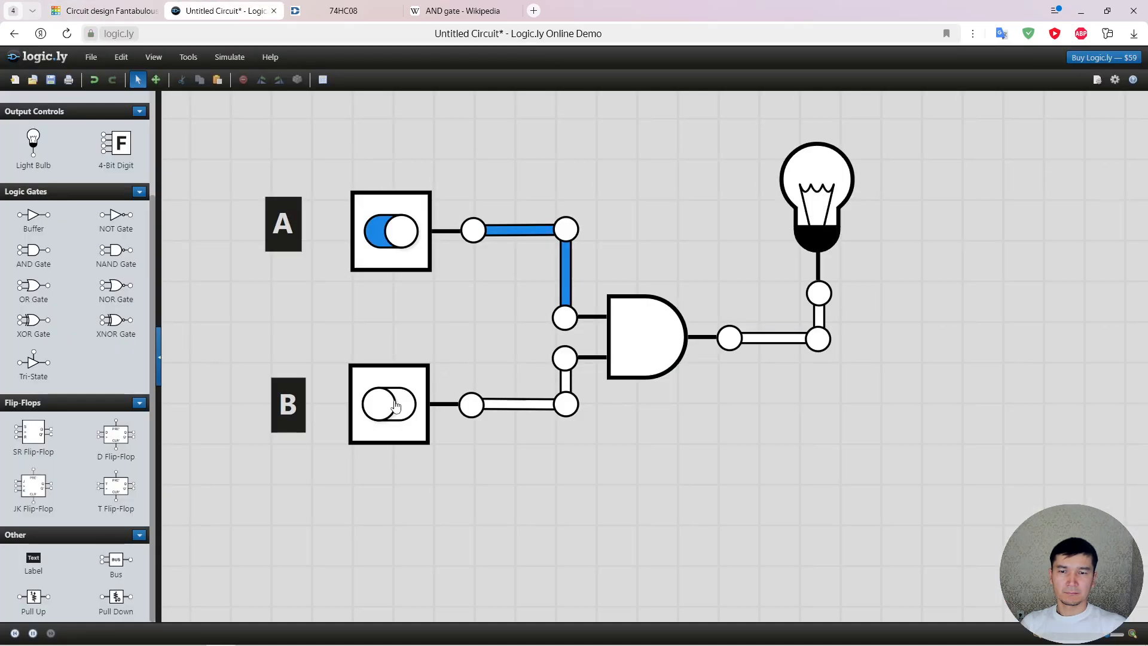
click(395, 407)
click(106, 11)
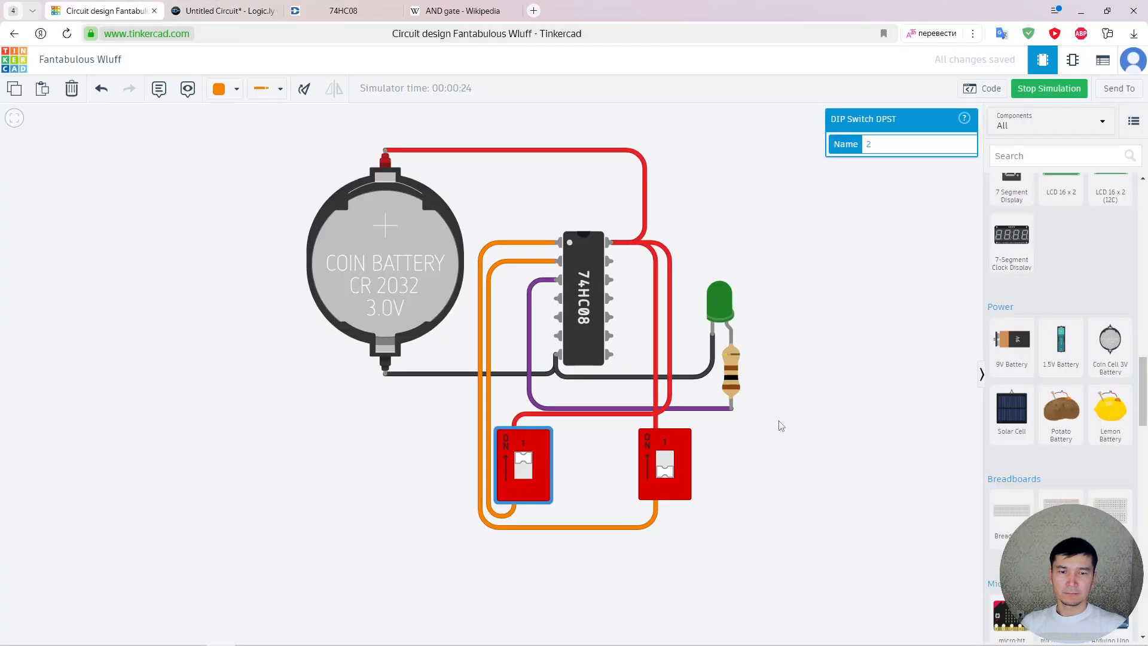
click(673, 471)
- Check the LED resistor's properties, clear the selection and stop the simulation
click(731, 369)
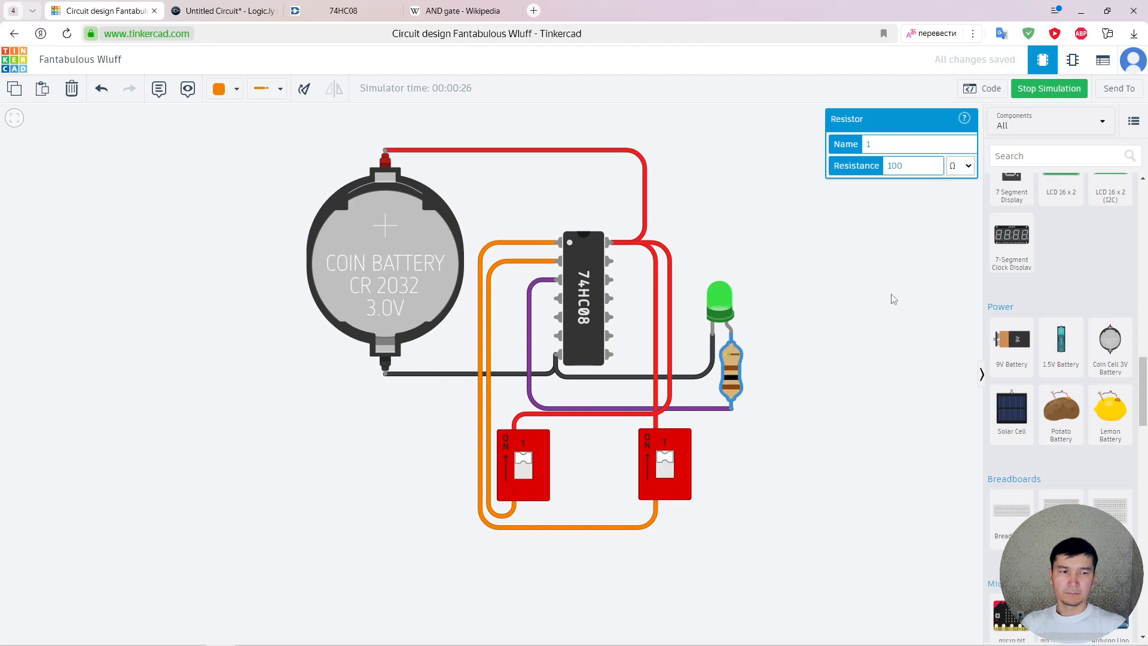
click(885, 266)
click(1042, 95)
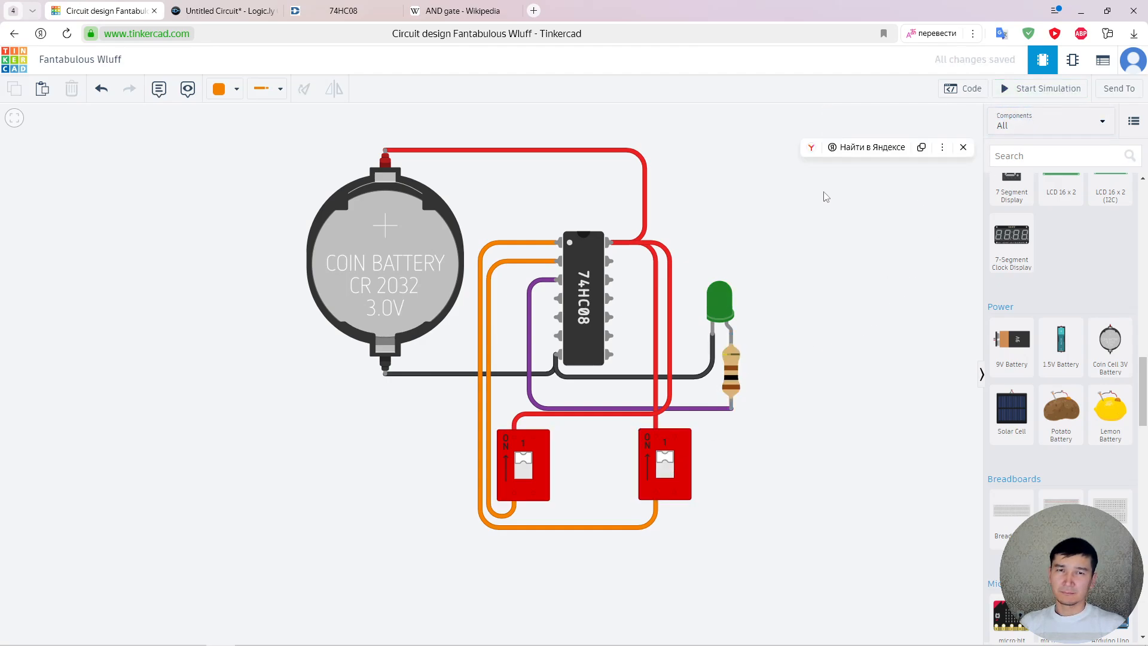